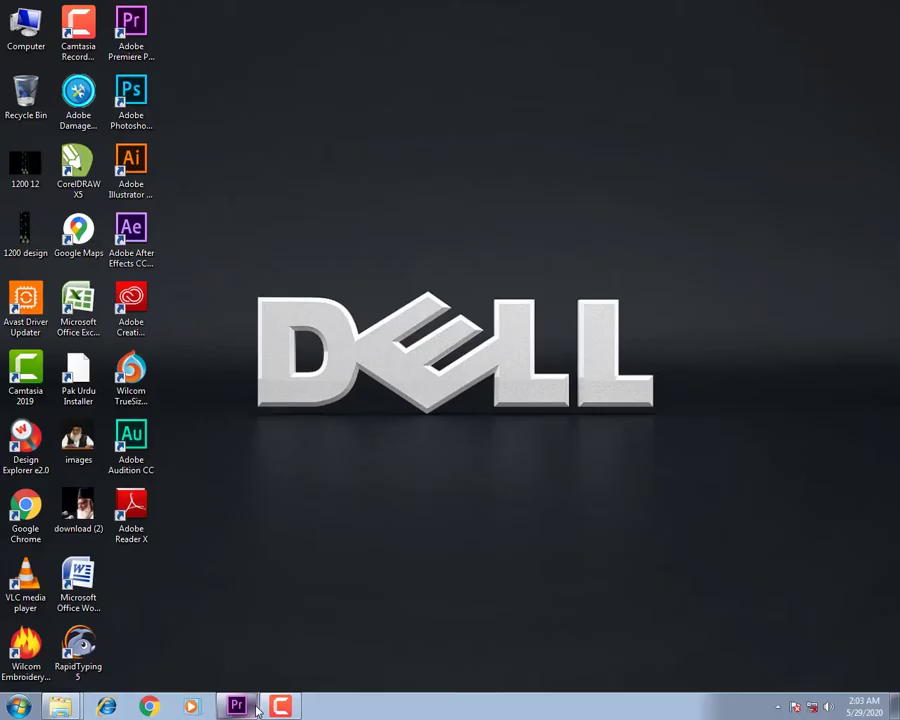
# Fit the speaker clip in the timeline, find the freeze moment and trim its end
pyautogui.click(237, 706)
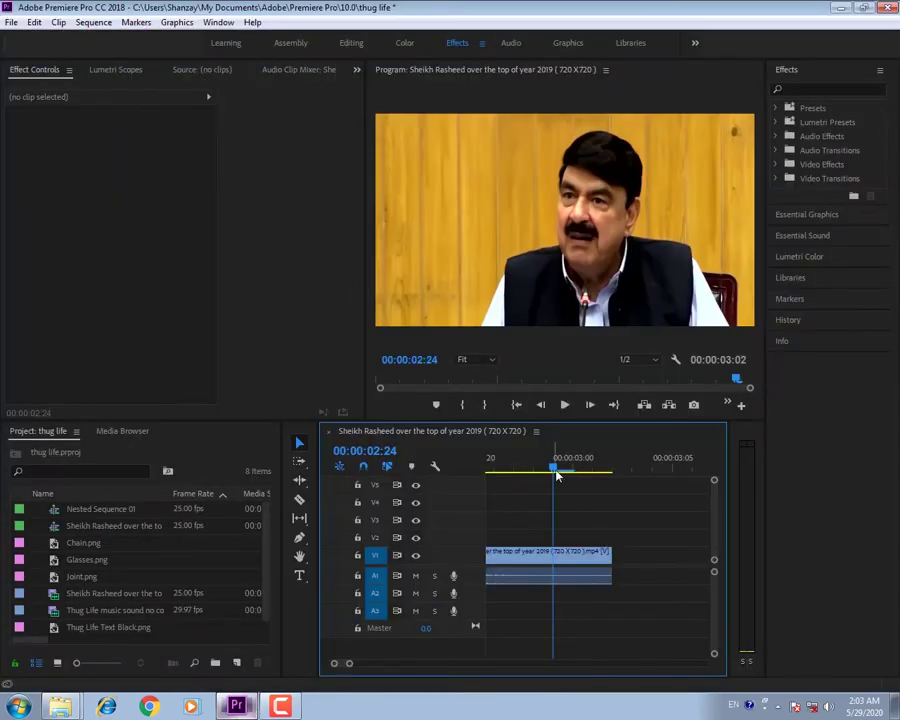
pyautogui.press('\\')
pyautogui.moveTo(557, 476)
pyautogui.mouseDown()
pyautogui.moveTo(462, 480)
pyautogui.moveTo(681, 501)
pyautogui.moveTo(576, 466)
pyautogui.mouseUp()
pyautogui.moveTo(632, 556); pyautogui.dragTo(618, 563)
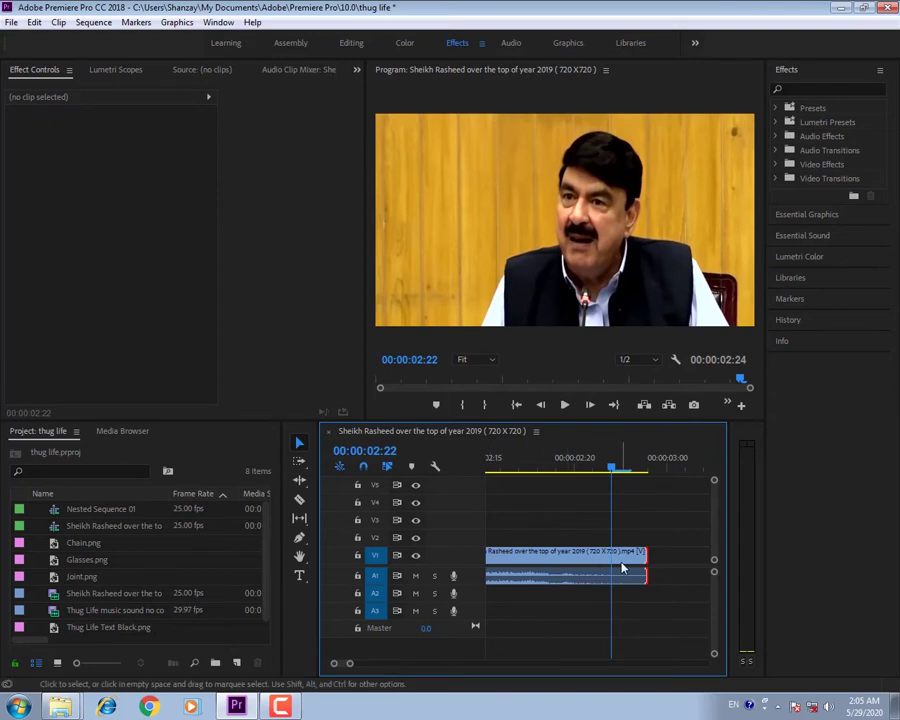
# Split the clip at 00:00:02:22 and turn the right part into a frame hold
pyautogui.click(299, 500)
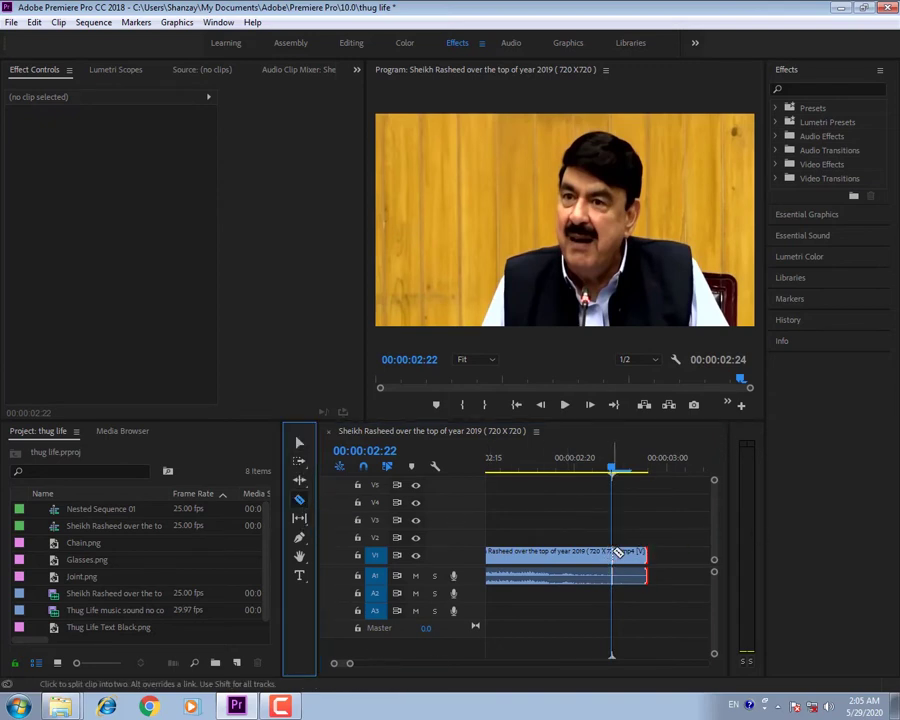
pyautogui.click(609, 556)
pyautogui.click(299, 443)
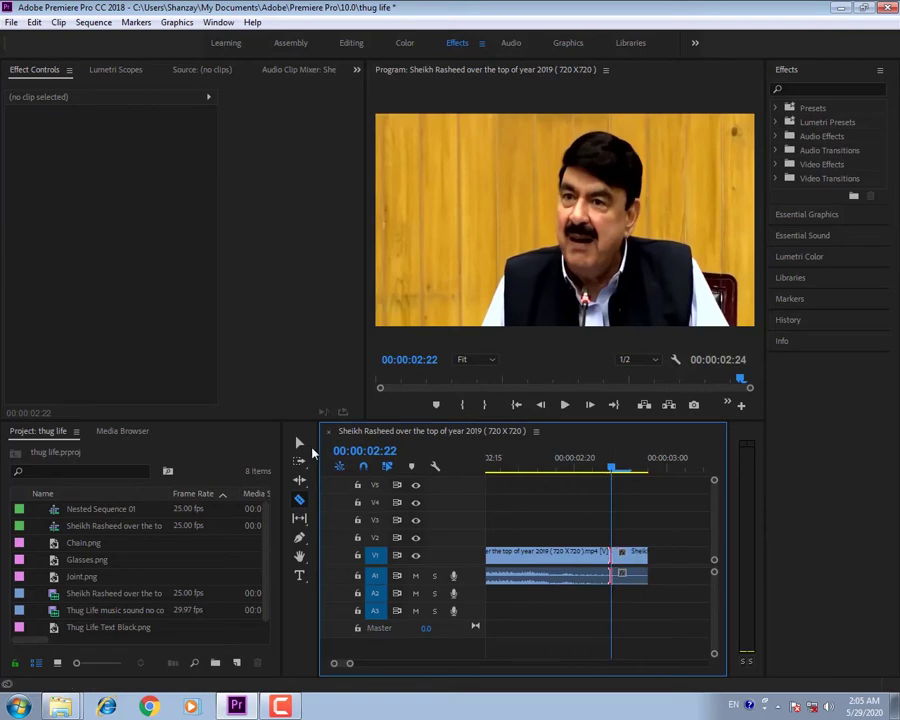
pyautogui.click(625, 556)
pyautogui.rightClick(634, 556)
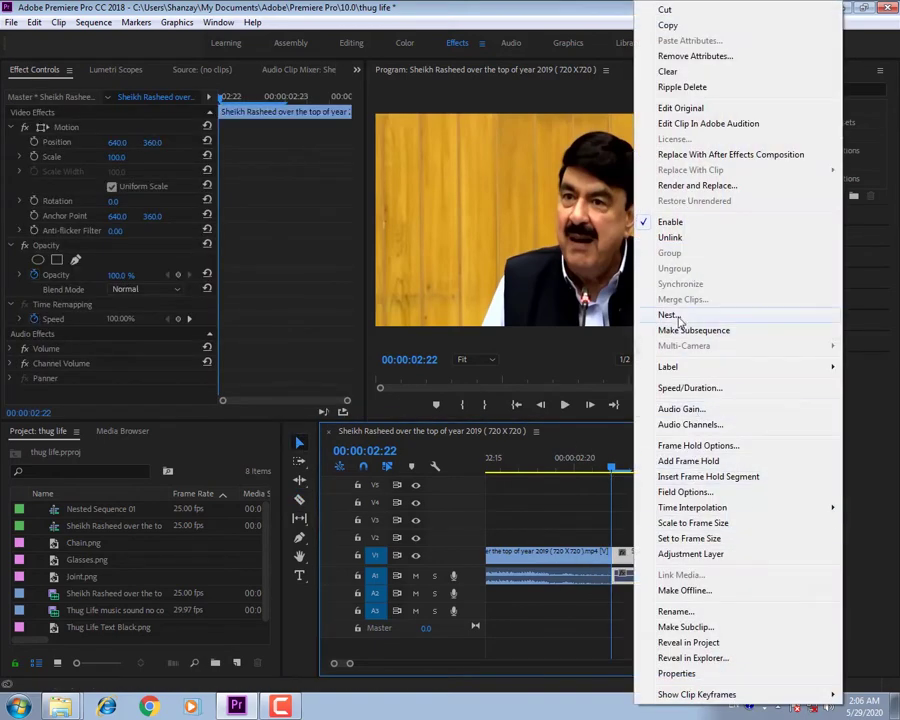
pyautogui.click(667, 464)
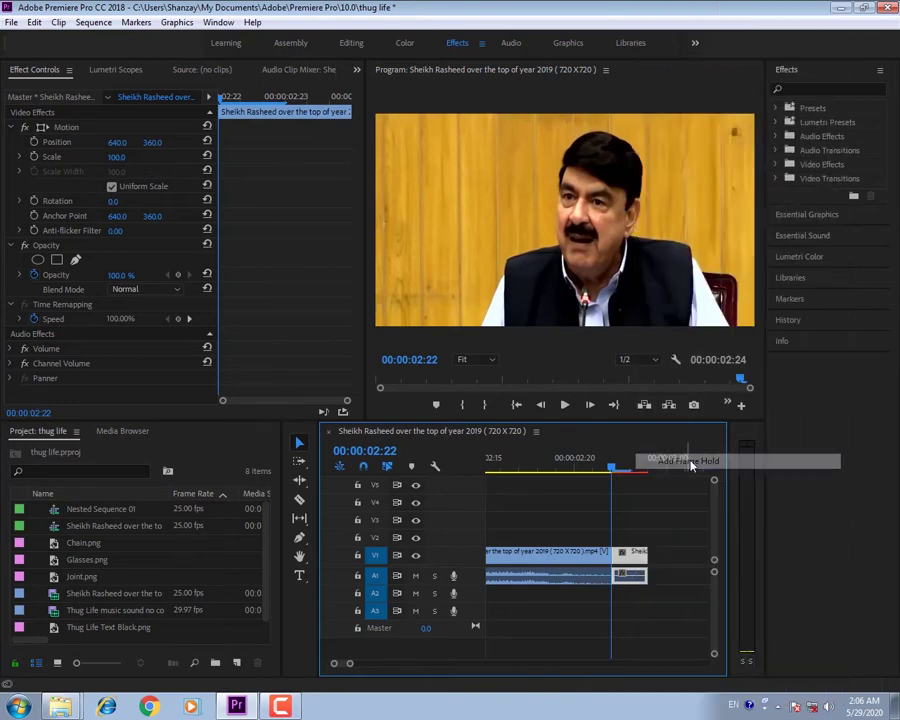
# Unlink and delete the frame hold's audio, then stretch the hold to 23 frames
pyautogui.rightClick(643, 585)
pyautogui.click(846, 236)
pyautogui.click(641, 580)
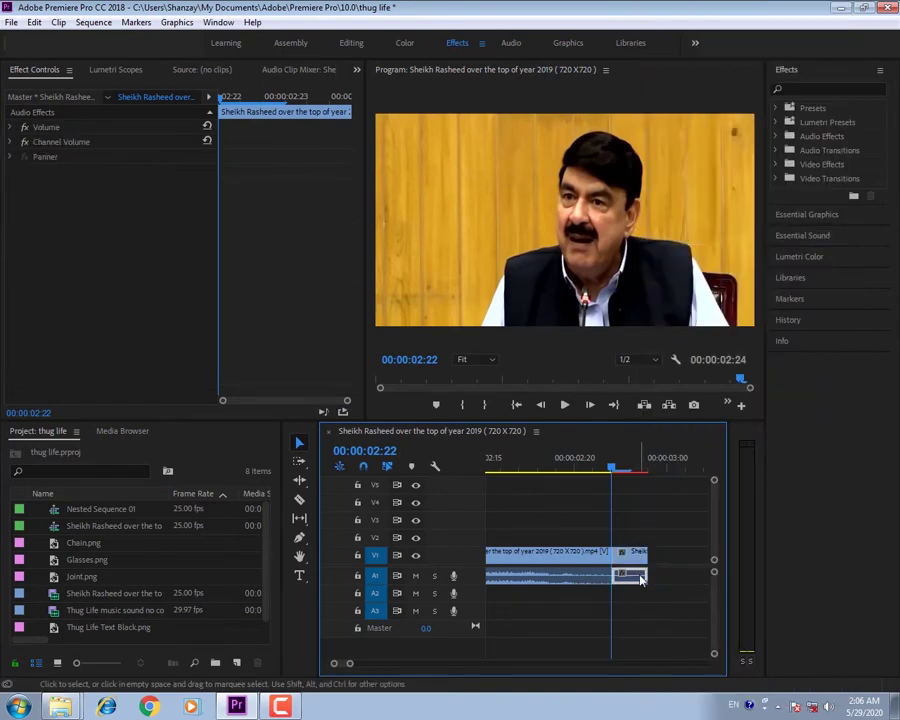
pyautogui.press('Delete')
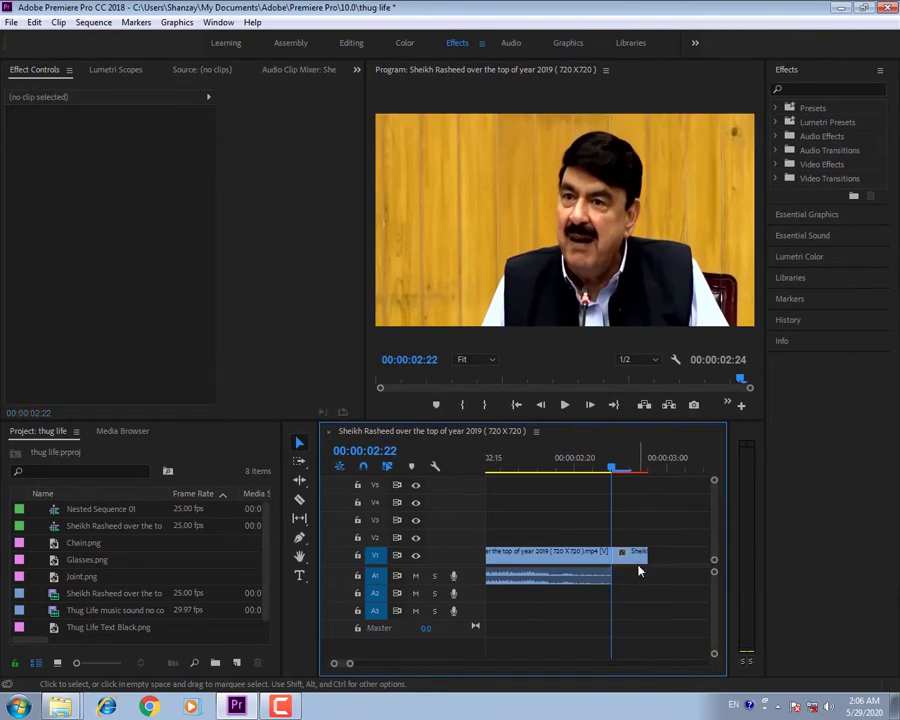
pyautogui.moveTo(647, 552); pyautogui.dragTo(722, 556)
pyautogui.scroll(2, 570, 550)
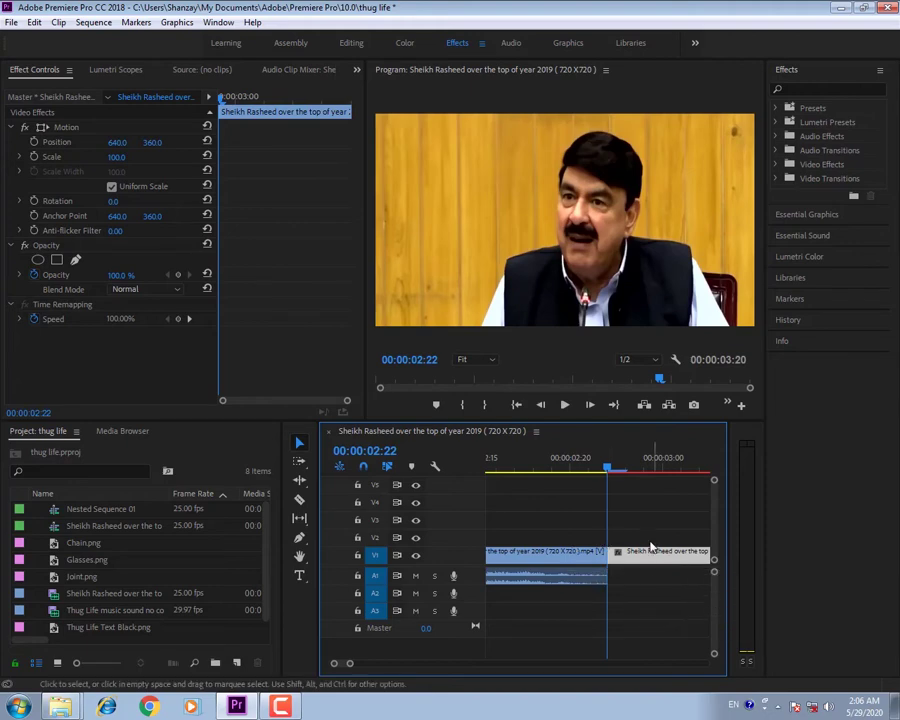
# Place Glasses.png on the track above the still frame and select it
pyautogui.press('Right')
pyautogui.click(76, 562)
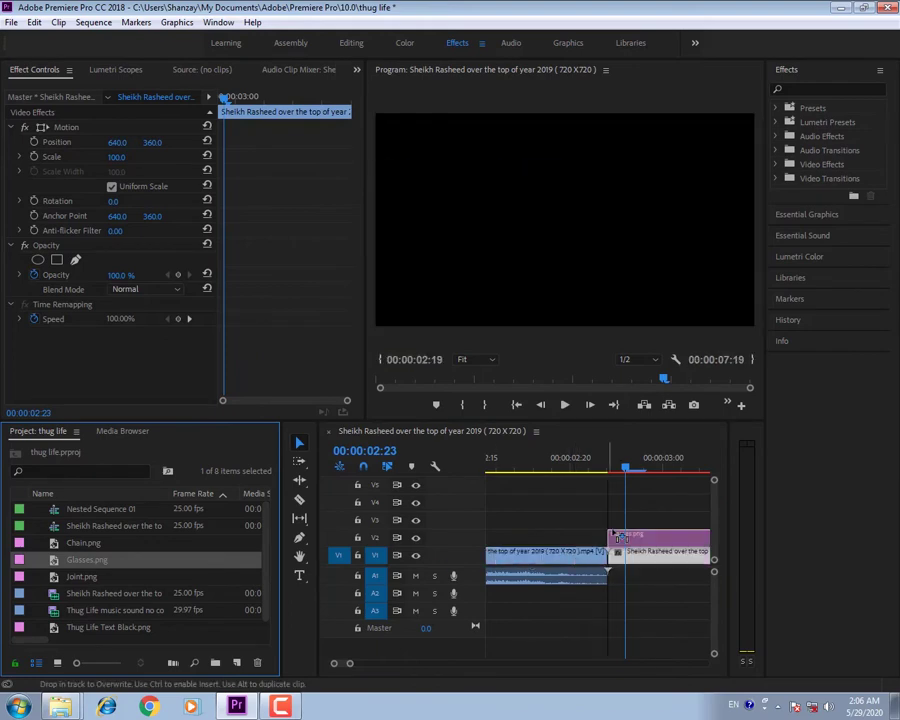
pyautogui.moveTo(212, 563); pyautogui.dragTo(640, 537)
pyautogui.click(616, 470)
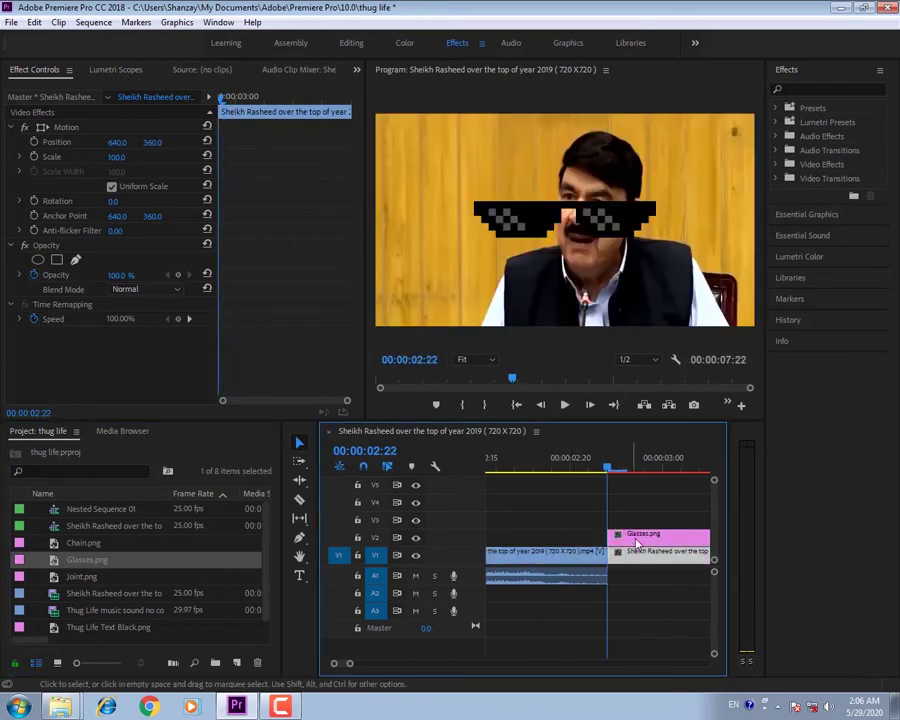
pyautogui.click(612, 537)
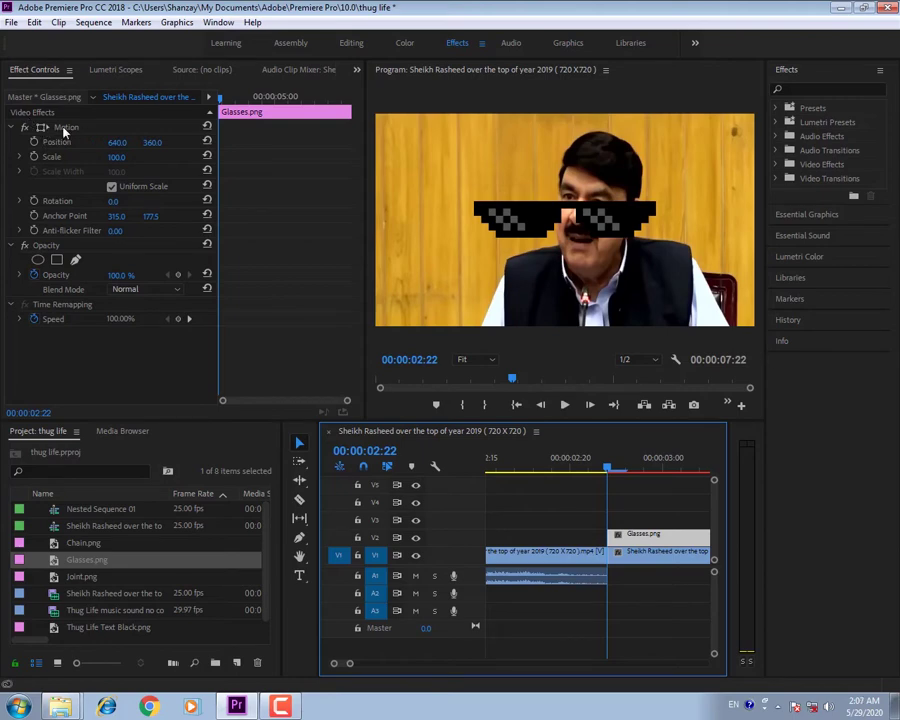
# Fit the glasses over the speaker's eyes, rotated 16.6° and scaled 48.5
pyautogui.click(517, 224)
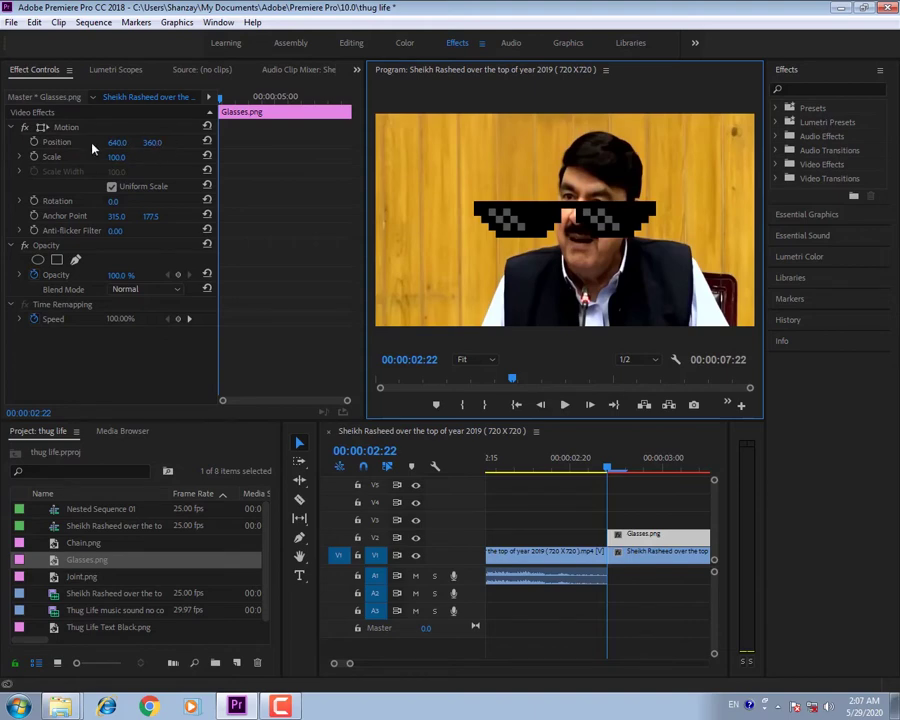
pyautogui.click(40, 128)
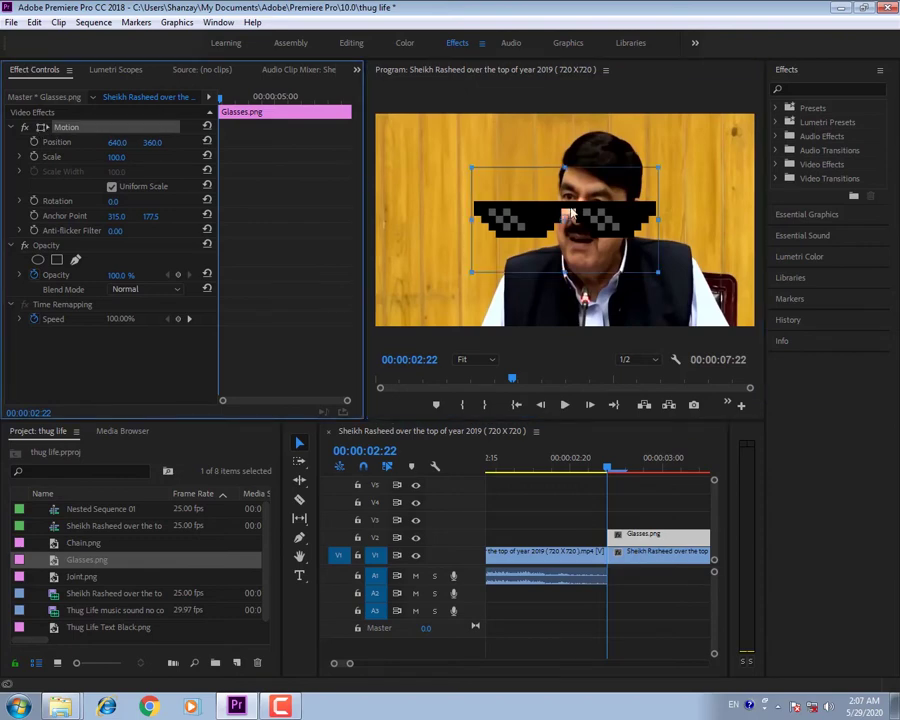
pyautogui.moveTo(565, 215); pyautogui.dragTo(585, 200)
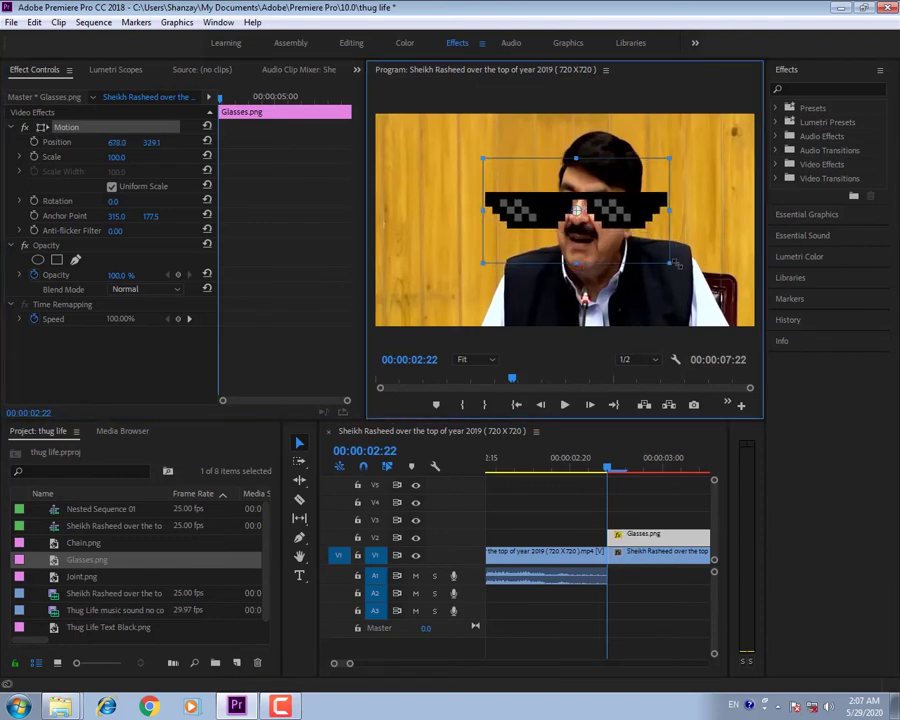
pyautogui.moveTo(678, 268); pyautogui.dragTo(665, 292)
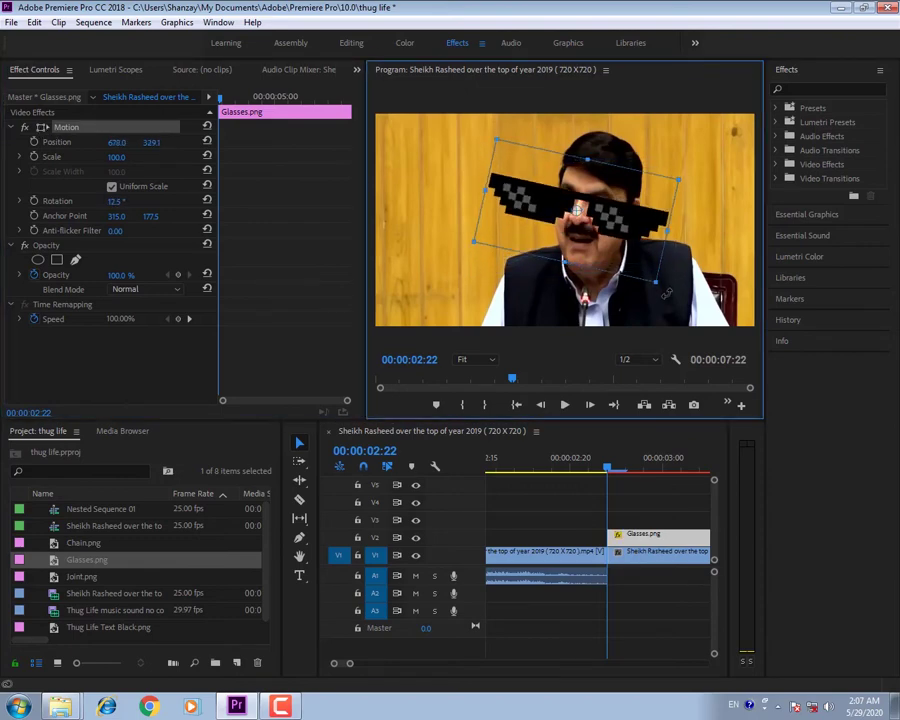
pyautogui.moveTo(656, 284)
pyautogui.mouseDown()
pyautogui.moveTo(600, 213)
pyautogui.moveTo(622, 254)
pyautogui.mouseUp()
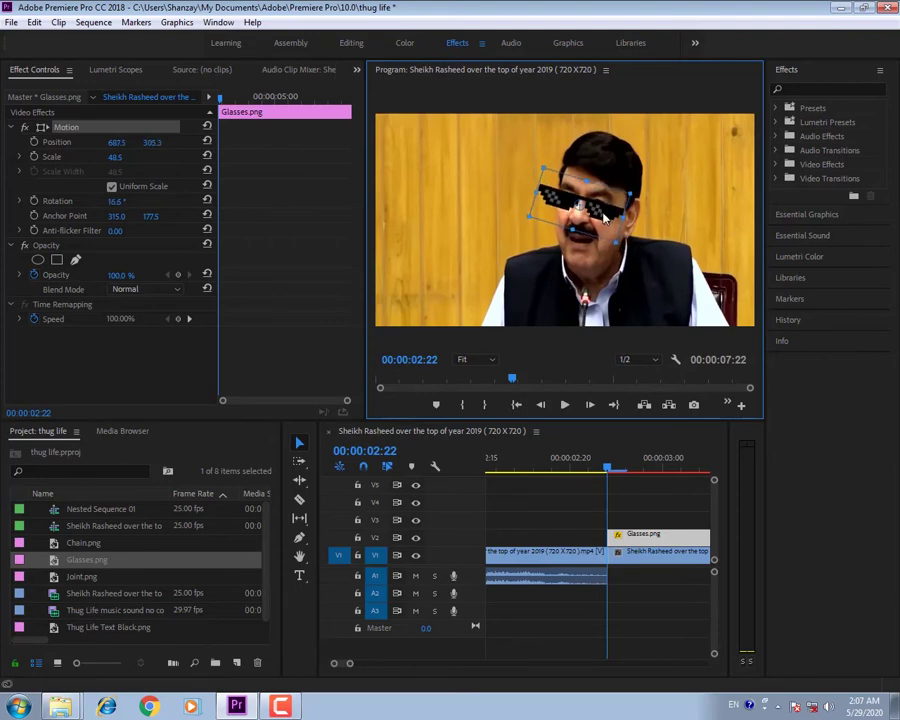
pyautogui.moveTo(580, 205); pyautogui.dragTo(577, 200)
pyautogui.click(612, 534)
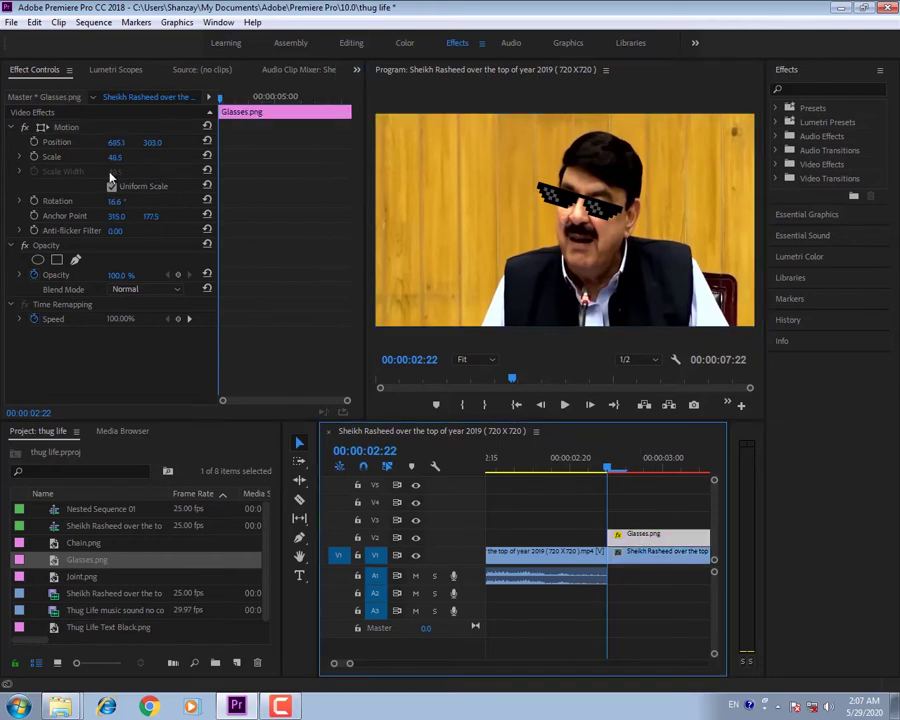
# Set the glasses' Position Y to 161, then push them up off-frame to -372
pyautogui.click(151, 142)
pyautogui.write('161')
pyautogui.press('Return')
pyautogui.moveTo(151, 142); pyautogui.dragTo(155, 143)
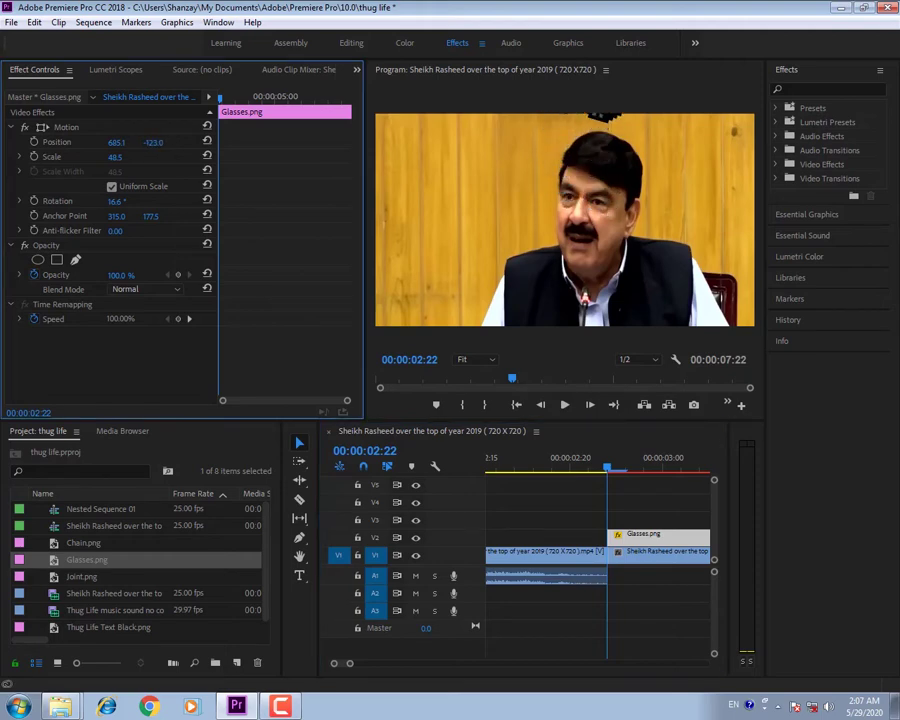
# Keyframe the glasses dropping from off-frame to Position Y 305 over the eyes, and preview
pyautogui.click(35, 142)
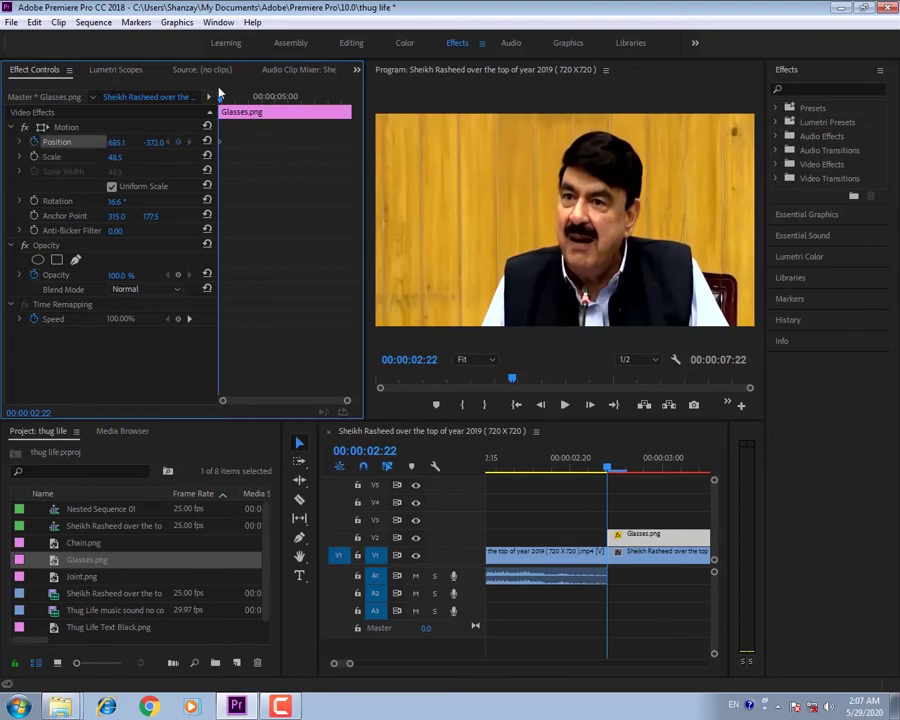
pyautogui.moveTo(222, 100); pyautogui.dragTo(249, 101)
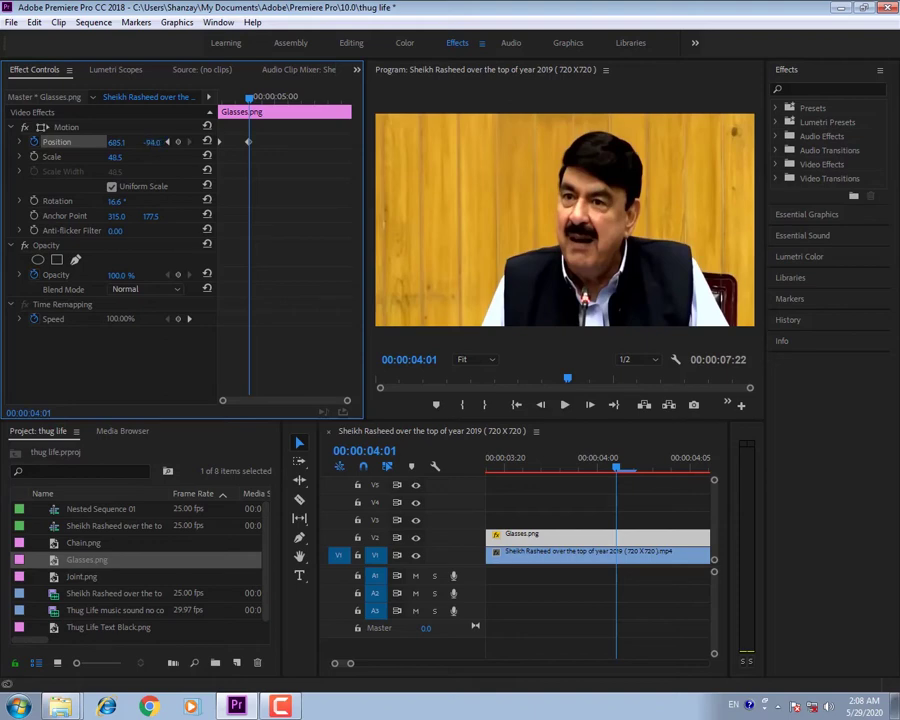
pyautogui.moveTo(152, 142); pyautogui.dragTo(190, 142)
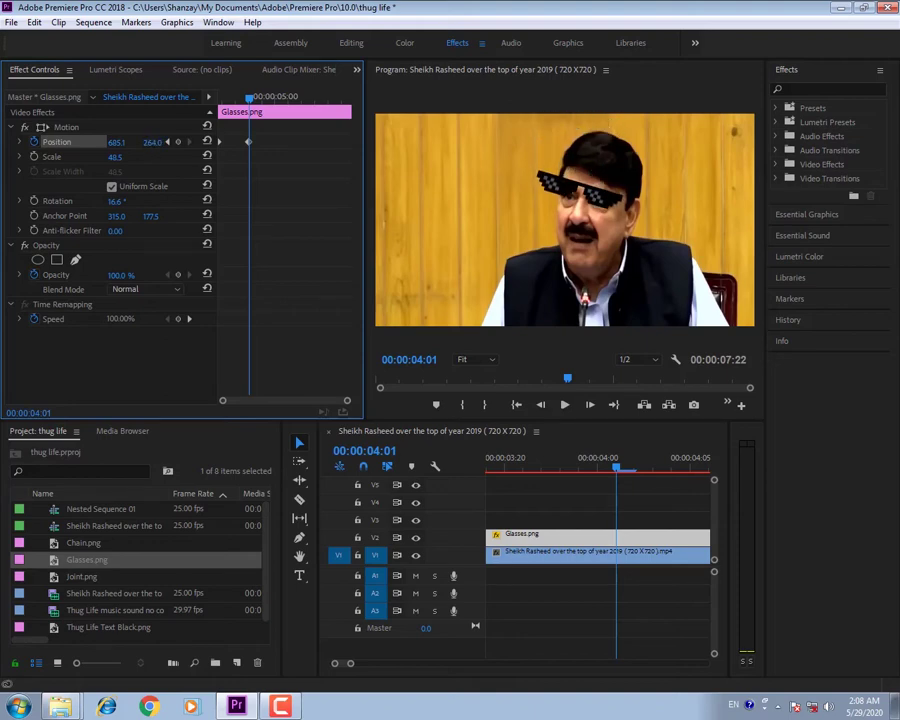
pyautogui.click(155, 142)
pyautogui.write('305')
pyautogui.press('Return')
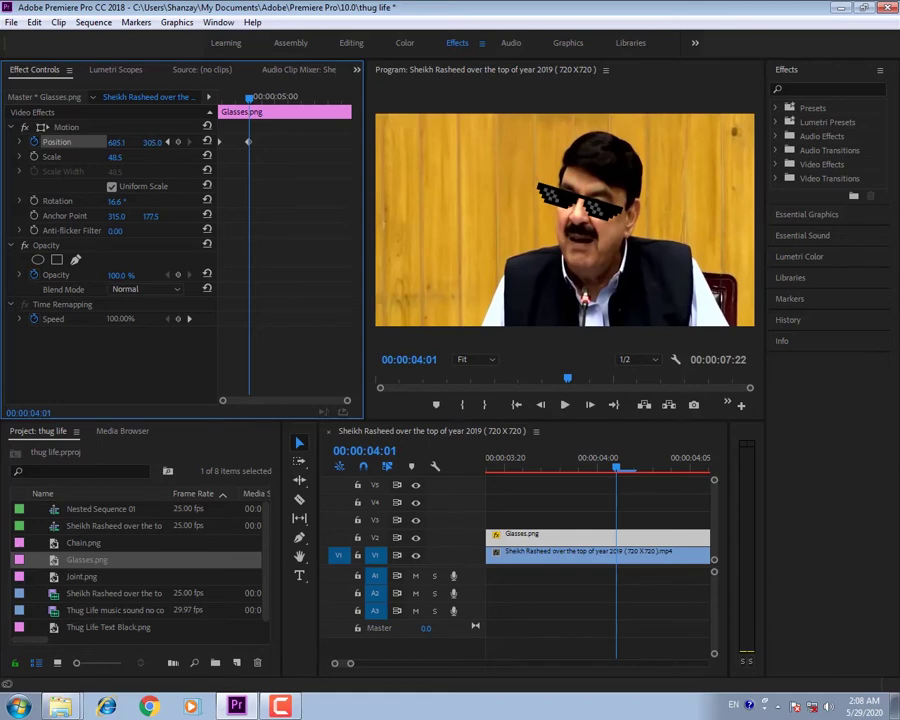
pyautogui.click(194, 147)
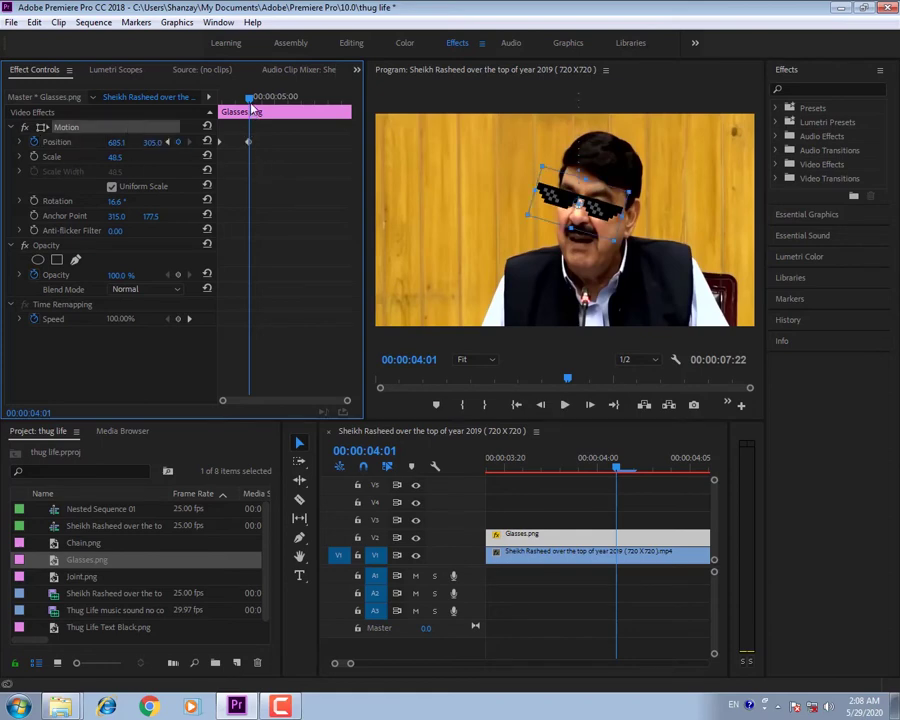
pyautogui.moveTo(250, 105); pyautogui.dragTo(219, 105)
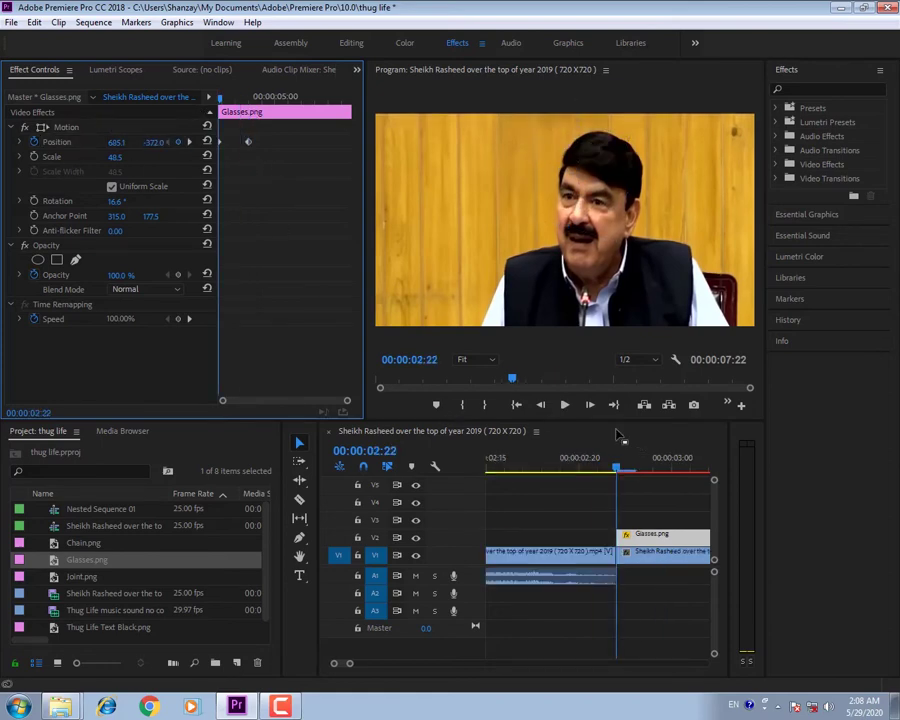
pyautogui.click(564, 405)
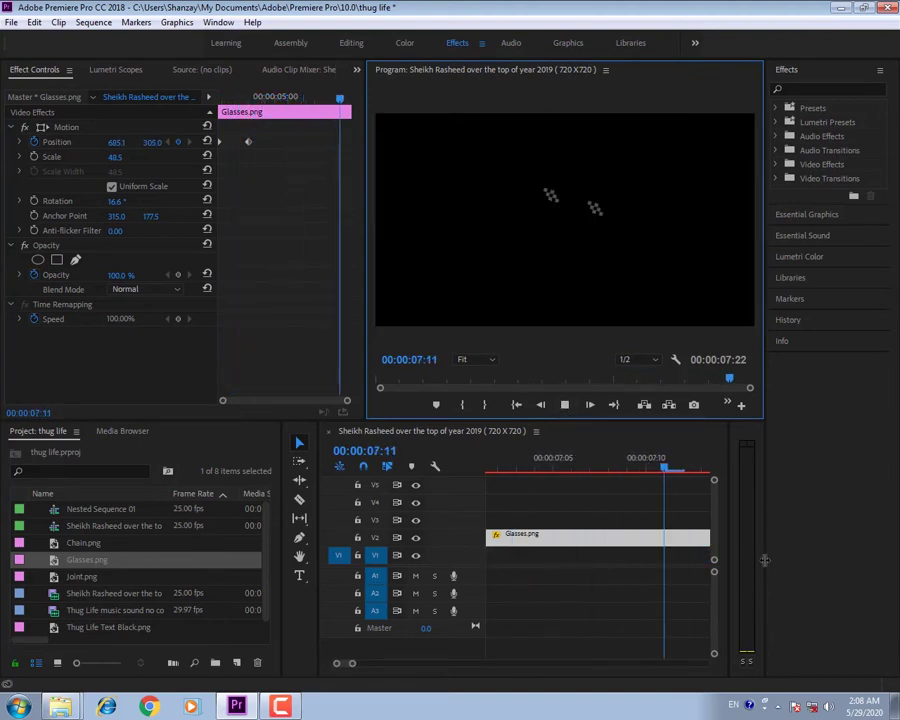
# Trim the speaker clip's end, move to 00:00:03:00 and add Chain.png on V3
pyautogui.moveTo(764, 561); pyautogui.dragTo(866, 561)
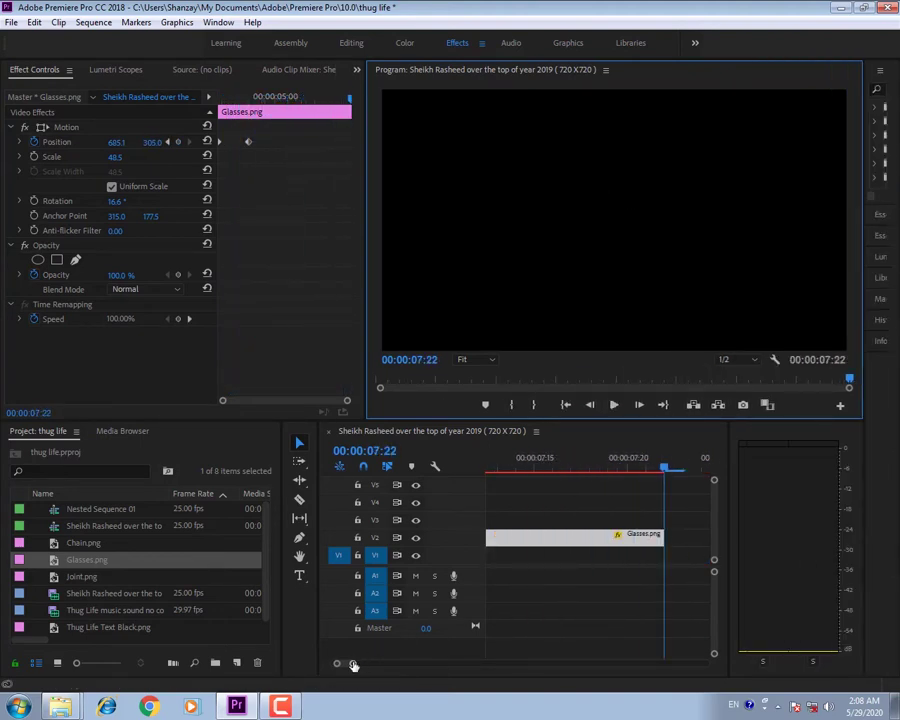
pyautogui.moveTo(352, 665); pyautogui.dragTo(429, 663)
pyautogui.moveTo(532, 556); pyautogui.dragTo(570, 556)
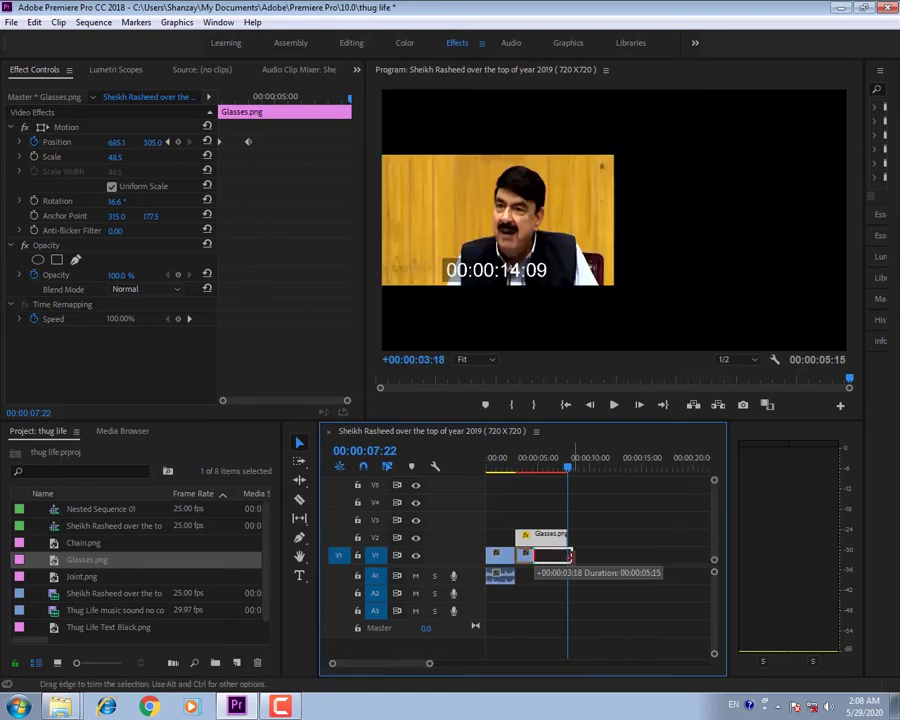
pyautogui.moveTo(566, 470); pyautogui.dragTo(517, 483)
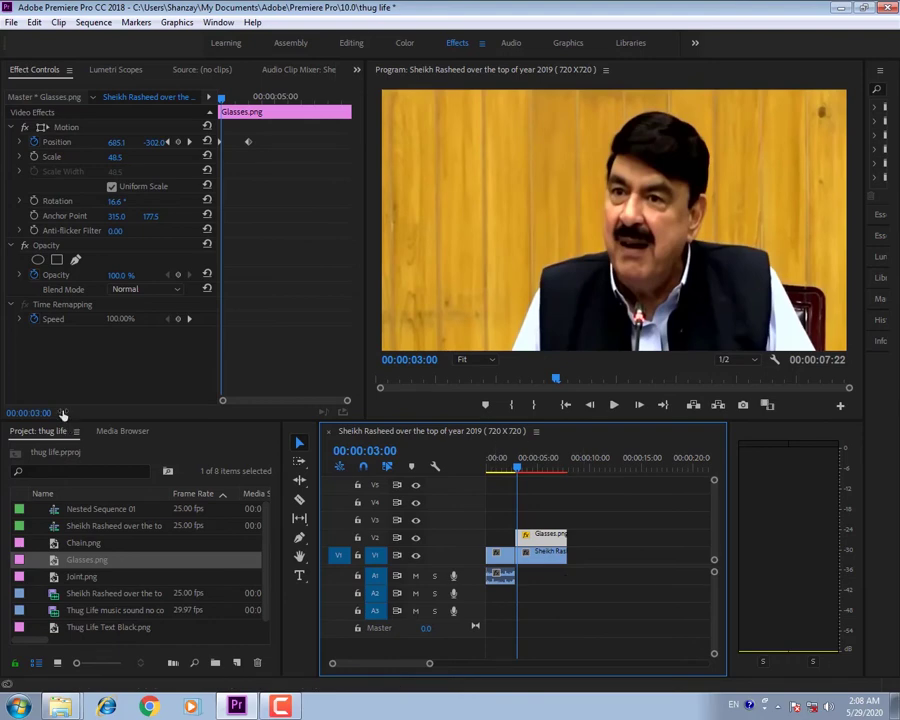
pyautogui.moveTo(90, 545); pyautogui.dragTo(540, 517)
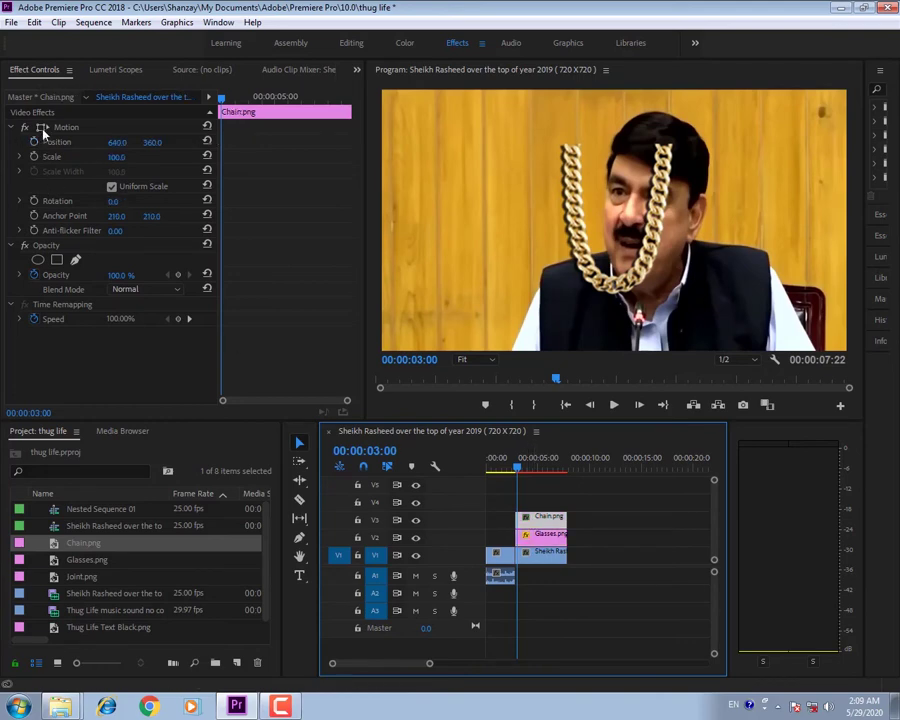
# Move the gold chain onto the speaker's chest and scale it to 90.2
pyautogui.click(43, 130)
pyautogui.moveTo(572, 178); pyautogui.dragTo(598, 263)
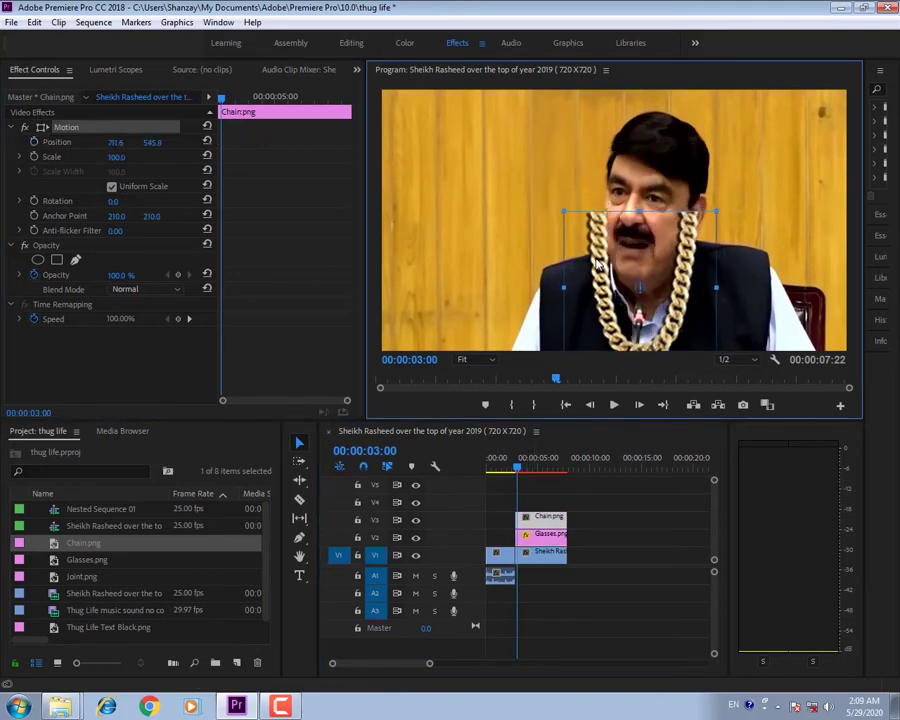
pyautogui.moveTo(682, 305); pyautogui.dragTo(682, 338)
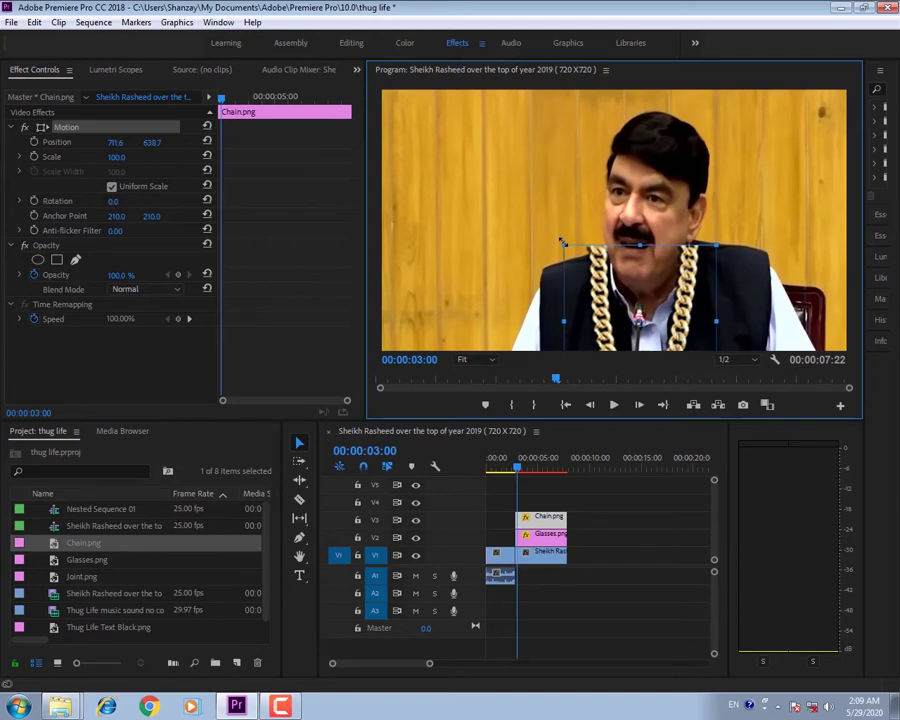
pyautogui.moveTo(563, 242)
pyautogui.mouseDown()
pyautogui.moveTo(578, 246)
pyautogui.moveTo(567, 245)
pyautogui.mouseUp()
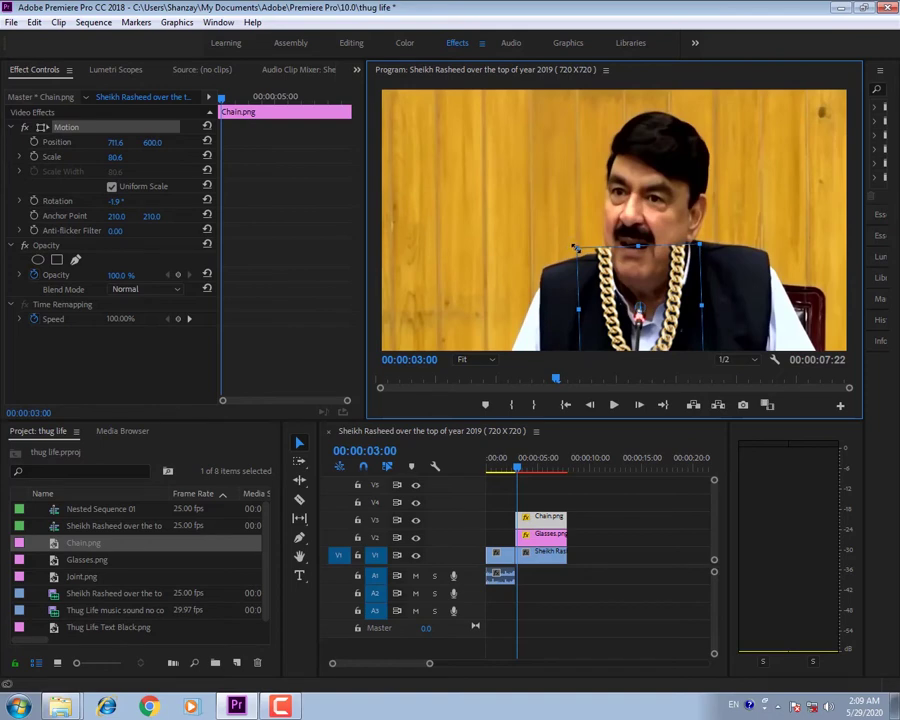
pyautogui.moveTo(575, 246); pyautogui.dragTo(625, 307)
# Keyframe the chain rising from below the frame to the chest by 00:00:04:02, then preview
pyautogui.moveTo(145, 143); pyautogui.dragTo(312, 143)
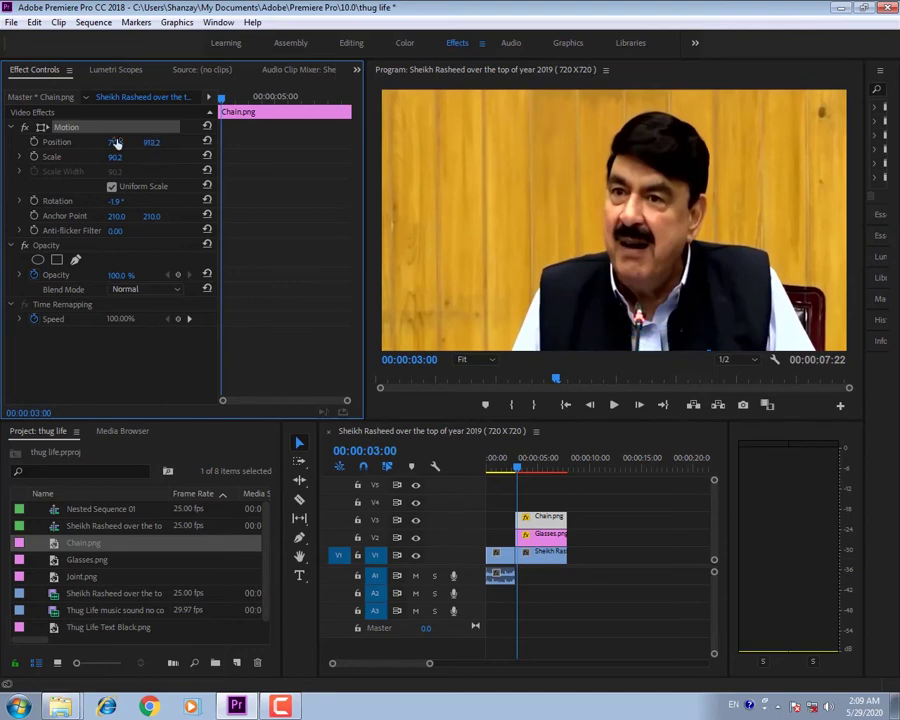
pyautogui.click(34, 142)
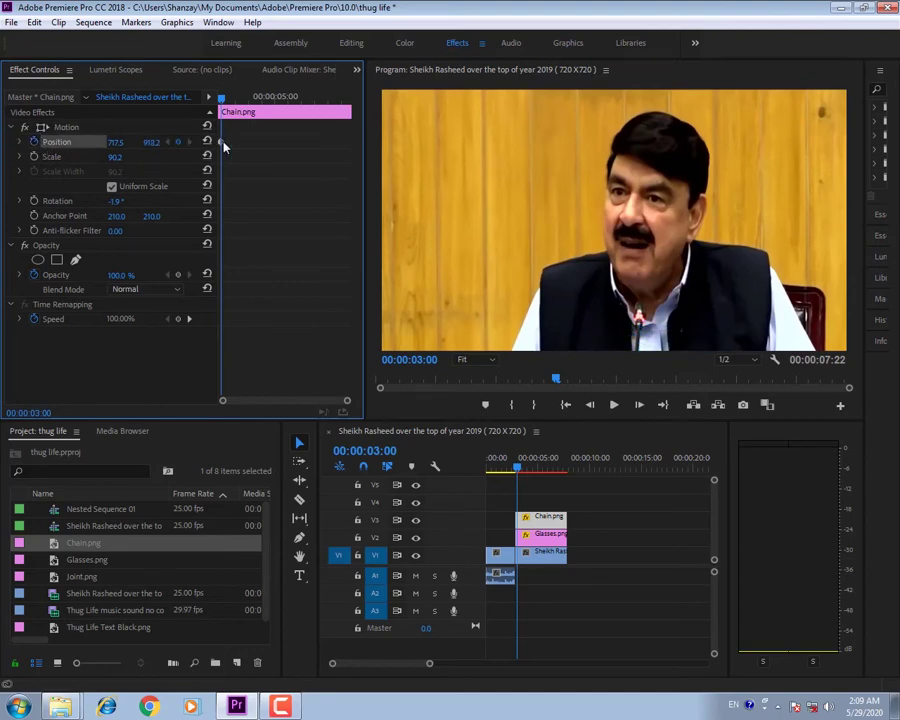
pyautogui.moveTo(232, 100); pyautogui.dragTo(249, 100)
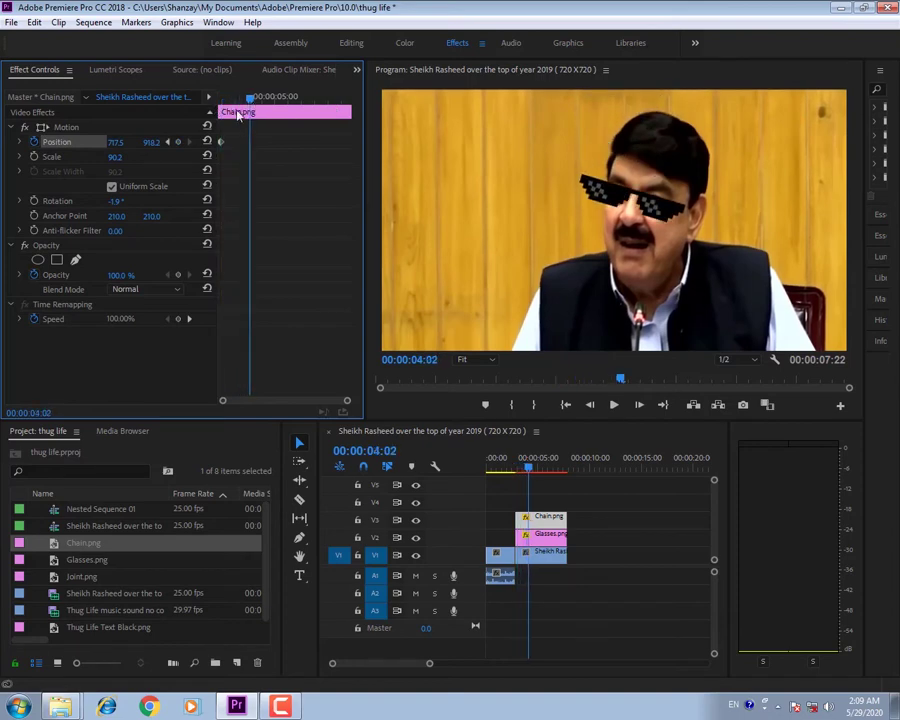
pyautogui.moveTo(152, 143); pyautogui.dragTo(20, 143)
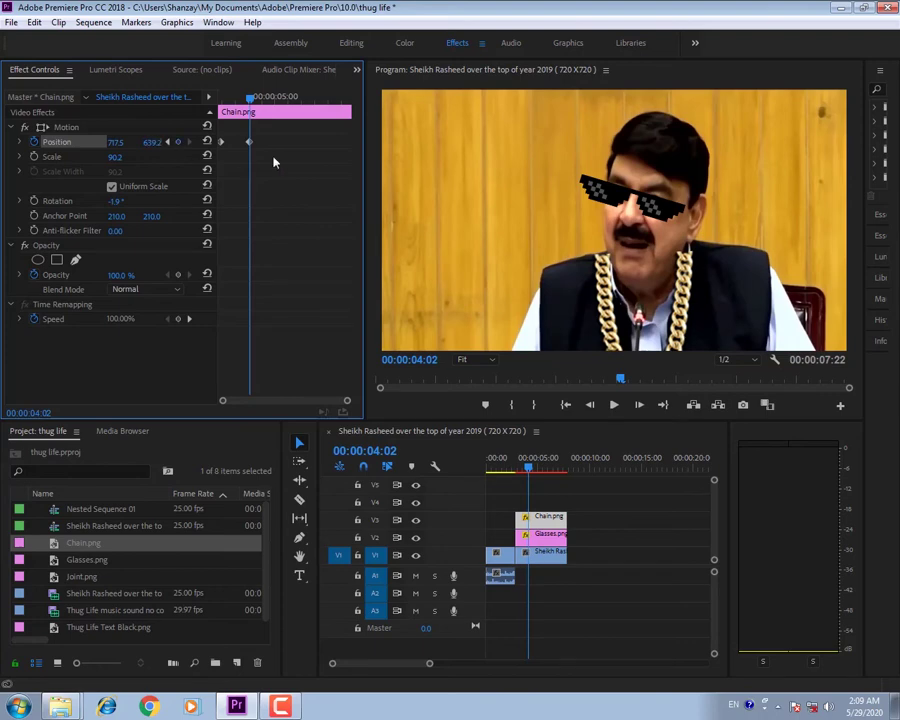
pyautogui.moveTo(249, 100); pyautogui.dragTo(220, 100)
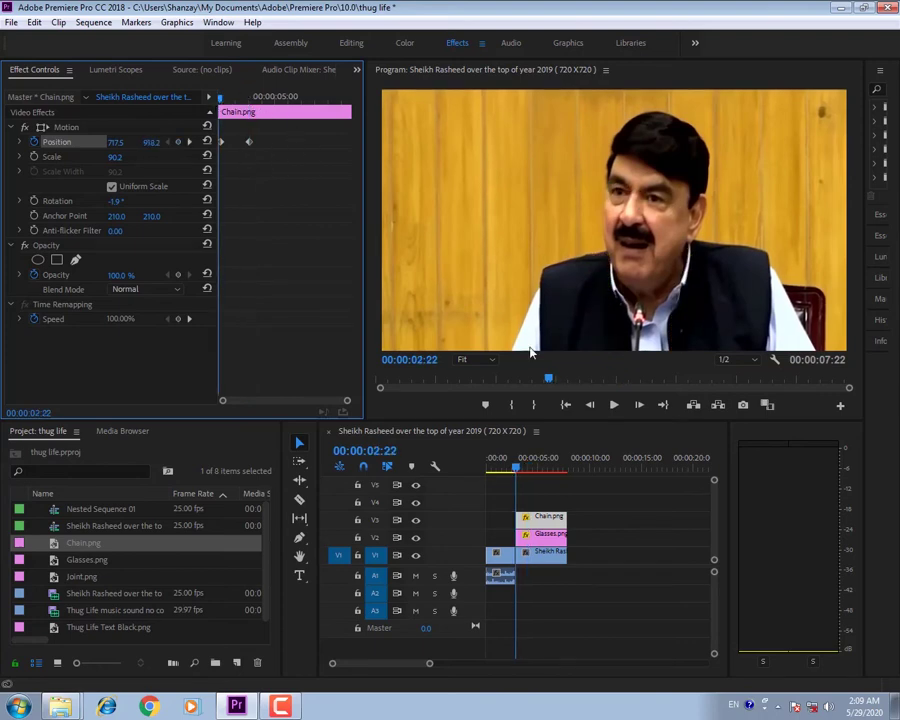
pyautogui.click(610, 405)
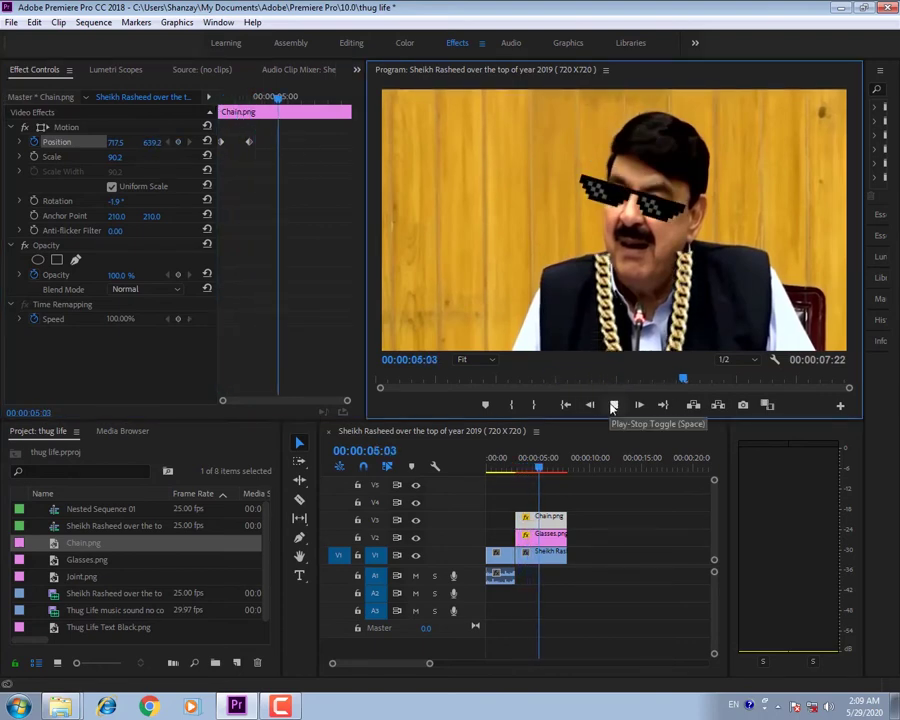
pyautogui.click(614, 405)
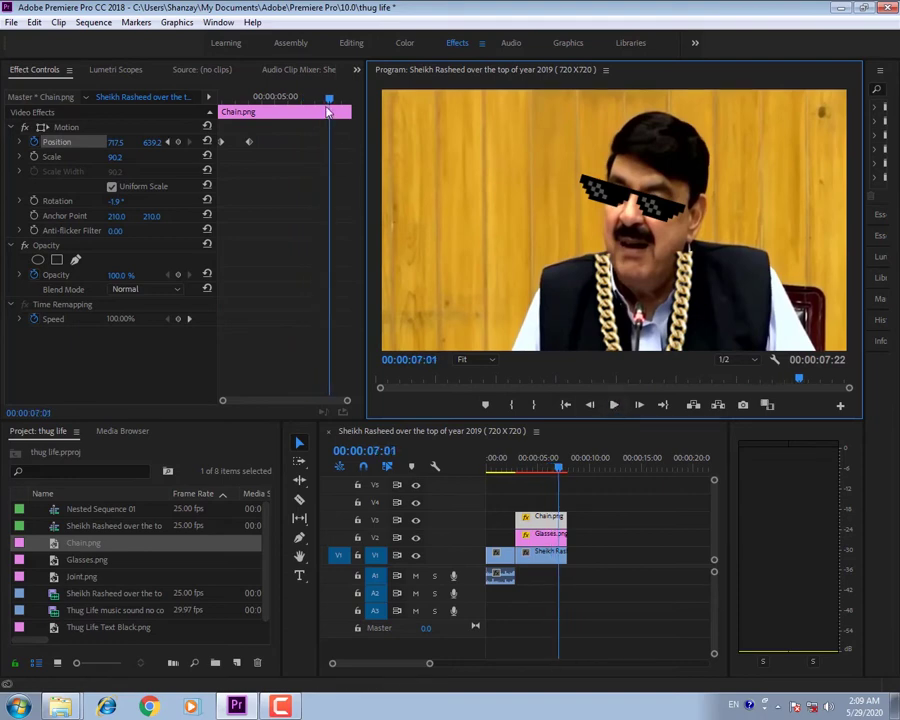
pyautogui.moveTo(327, 108); pyautogui.dragTo(220, 100)
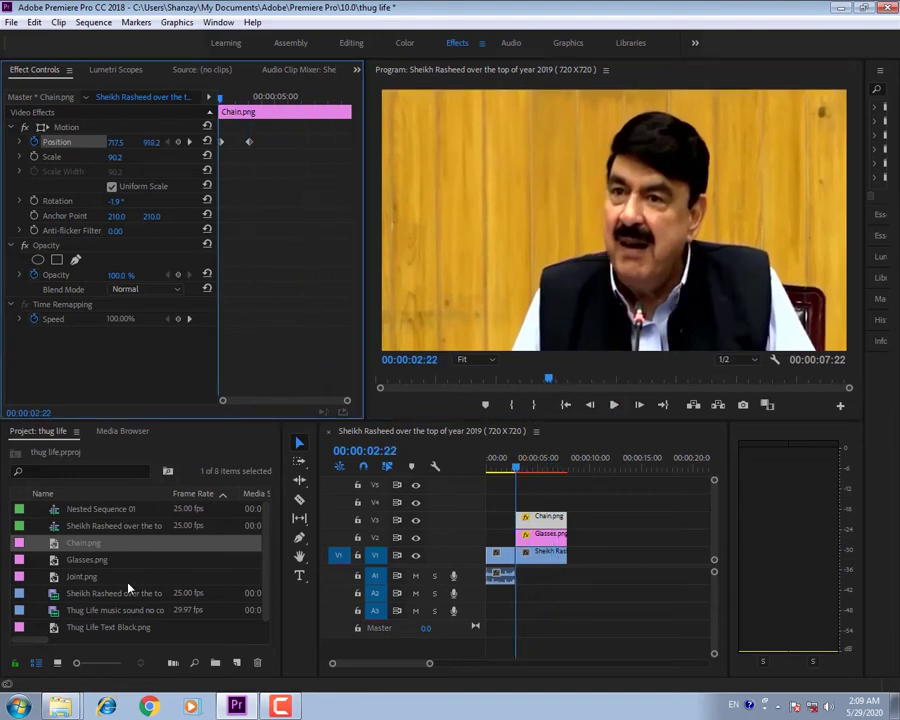
# Add Joint.png on V5 and fit it in the mouth, scaled 72.1 and rotated 17.3°
pyautogui.moveTo(72, 578); pyautogui.dragTo(520, 498)
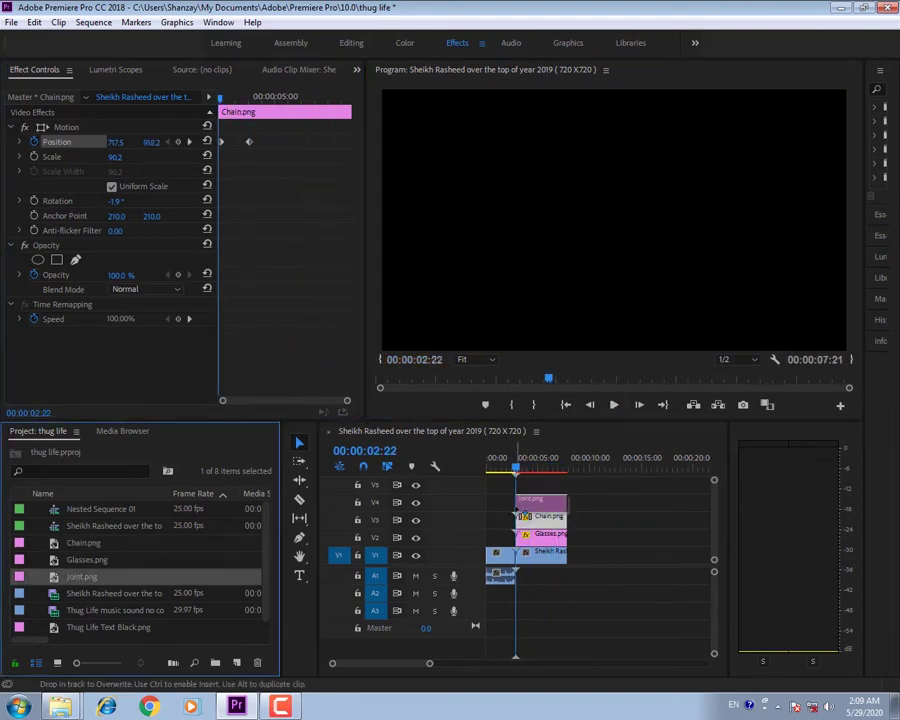
pyautogui.click(540, 498)
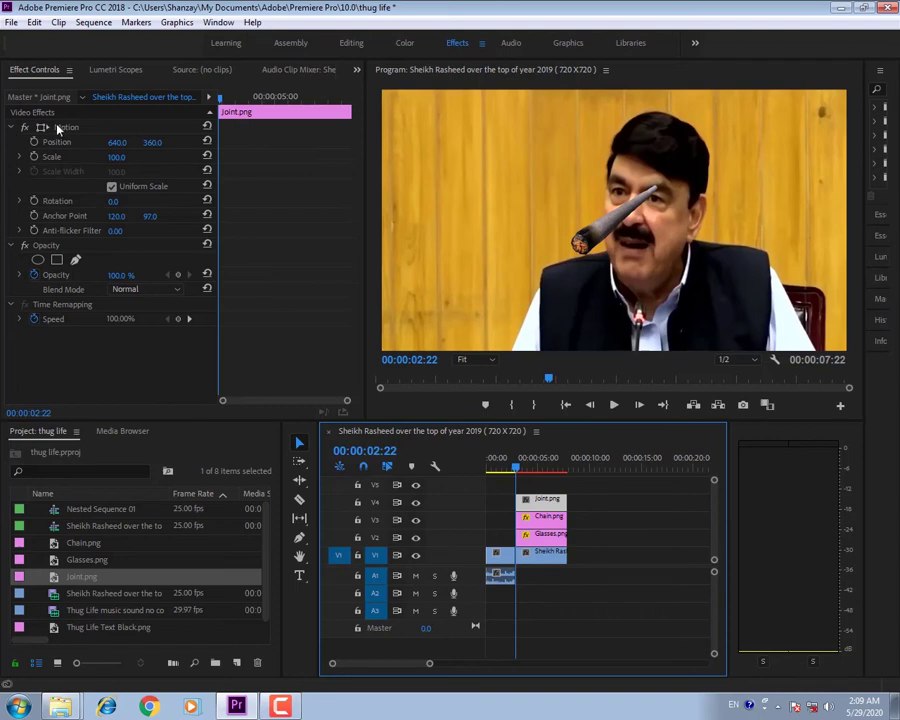
pyautogui.click(43, 127)
pyautogui.moveTo(647, 210)
pyautogui.mouseDown()
pyautogui.moveTo(605, 300)
pyautogui.moveTo(628, 312)
pyautogui.moveTo(614, 286)
pyautogui.mouseUp()
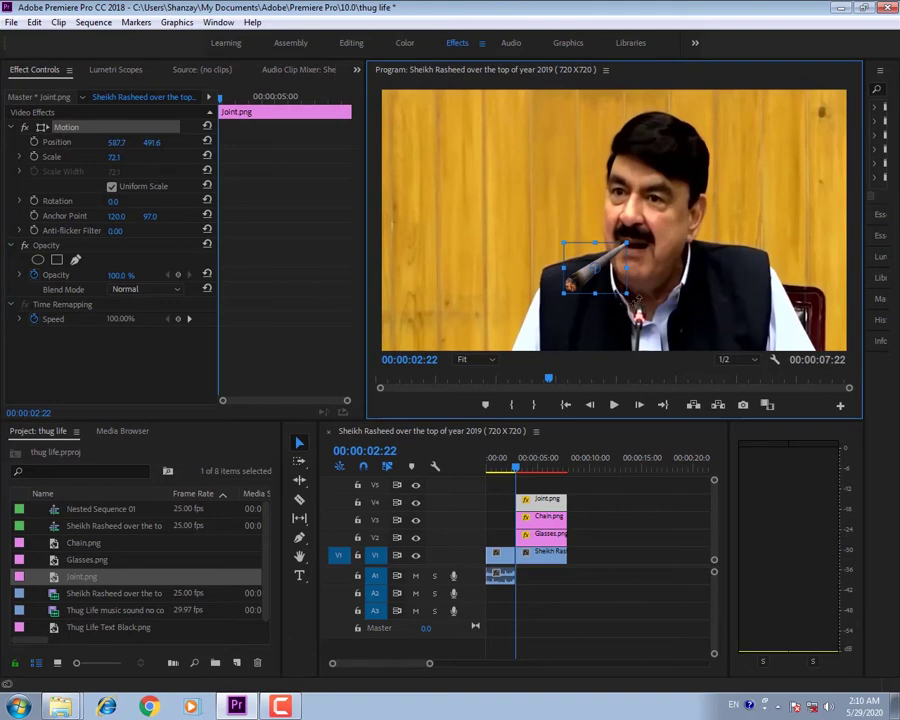
pyautogui.moveTo(637, 298); pyautogui.dragTo(622, 312)
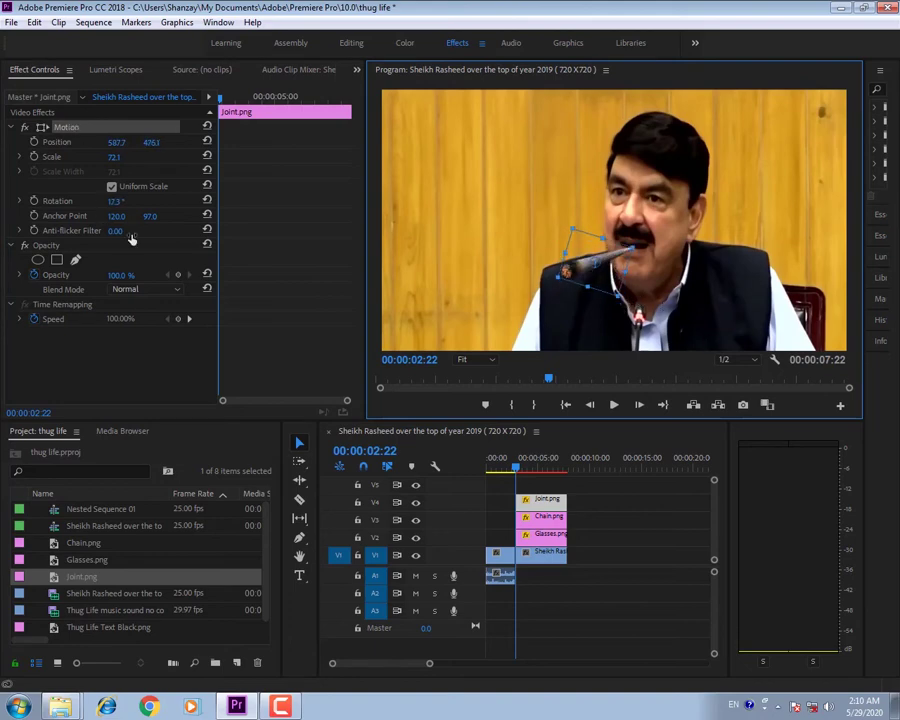
pyautogui.click(80, 163)
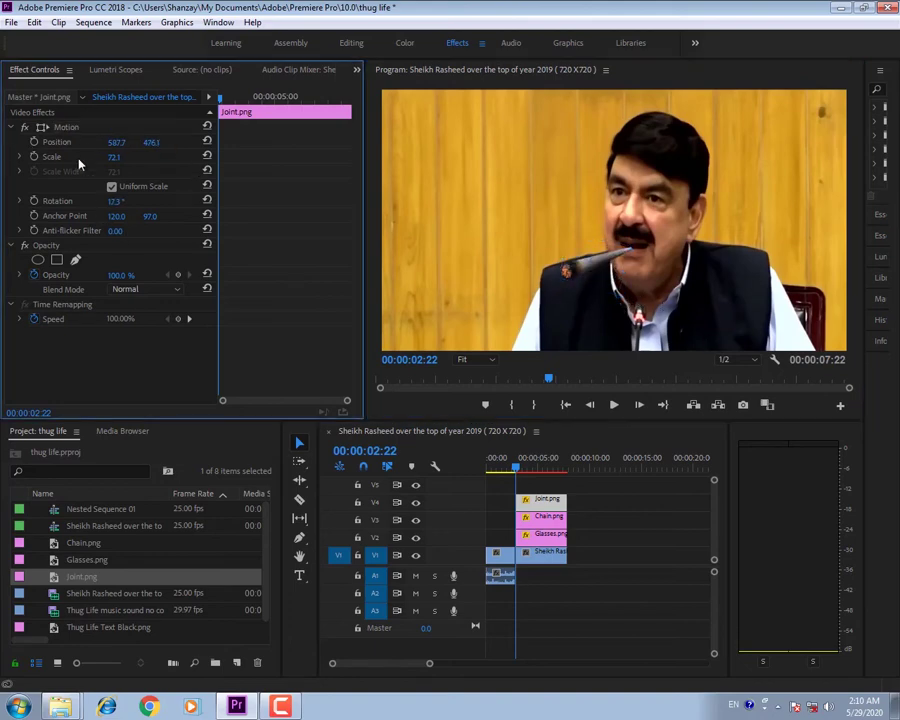
# Keyframe the joint sliding from off the left edge into the mouth by 00:00:04:02, then preview
pyautogui.click(32, 142)
pyautogui.moveTo(150, 142); pyautogui.dragTo(138, 142)
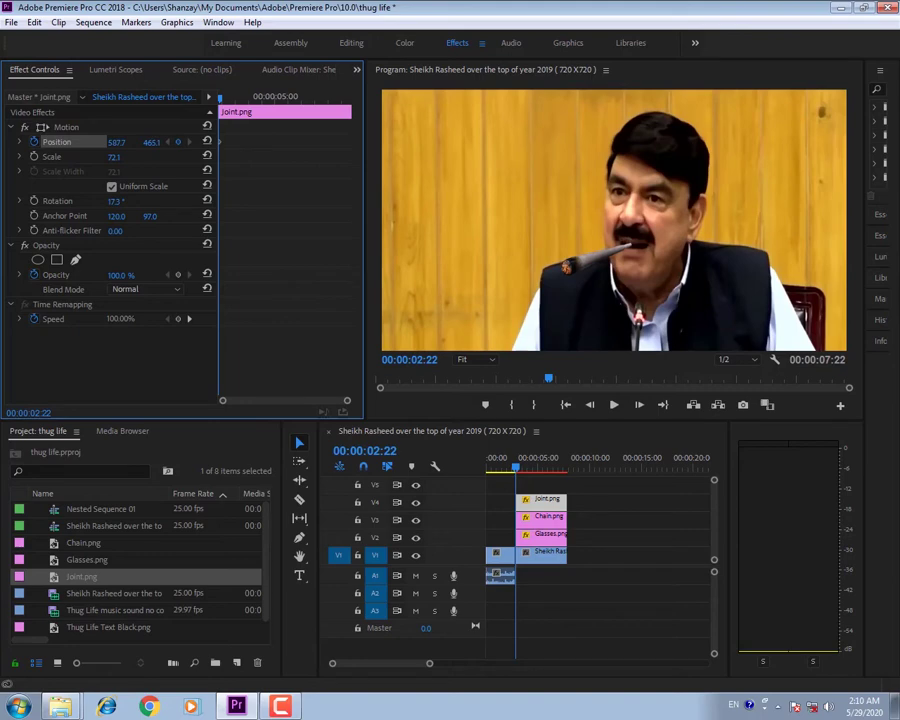
pyautogui.moveTo(118, 142); pyautogui.dragTo(30, 142)
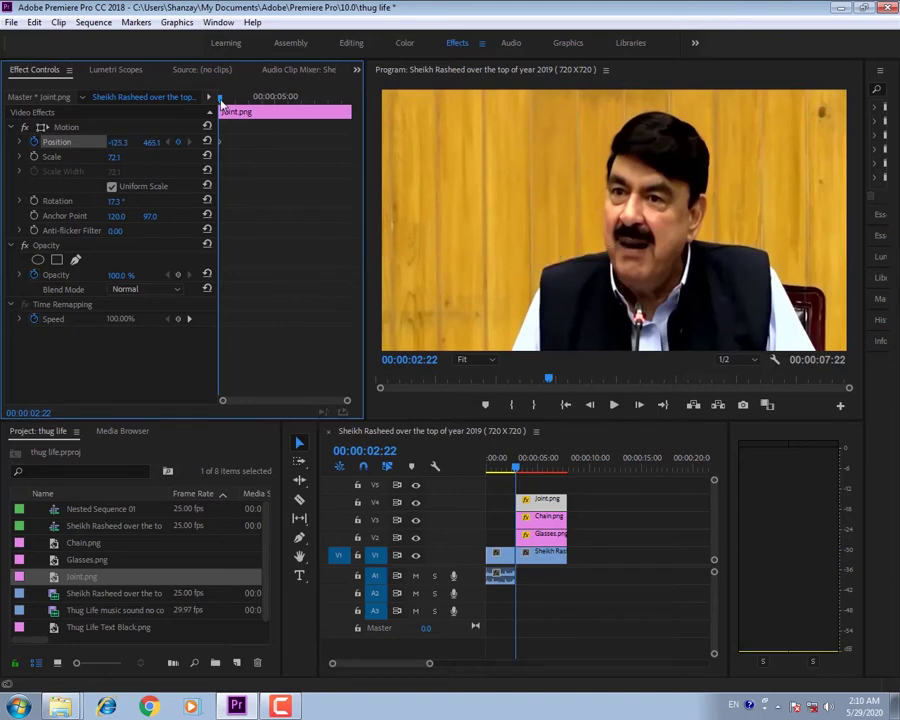
pyautogui.moveTo(221, 103); pyautogui.dragTo(250, 100)
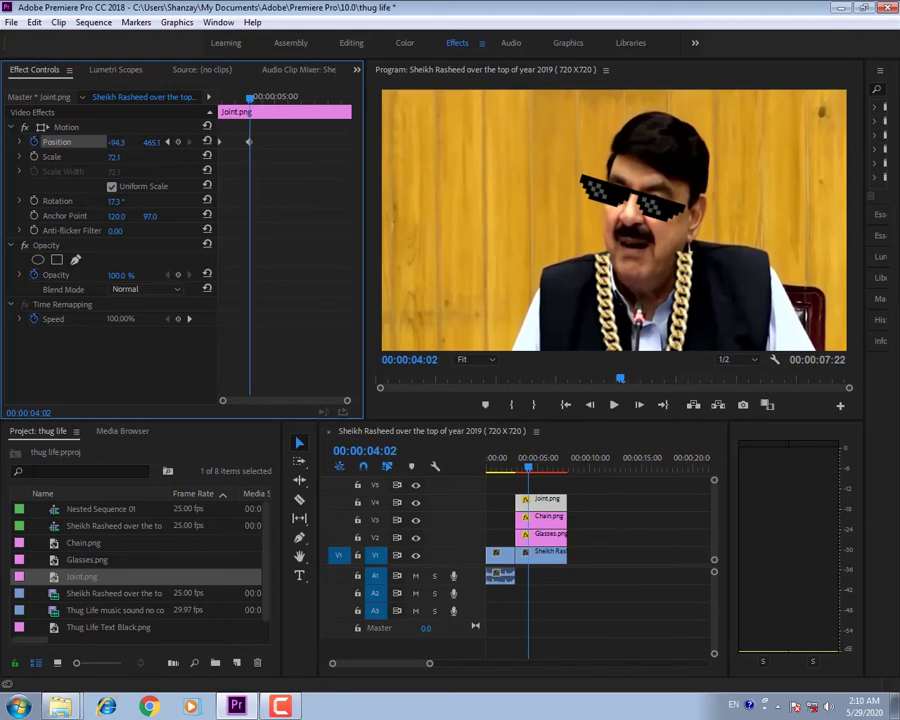
pyautogui.moveTo(117, 142)
pyautogui.mouseDown()
pyautogui.moveTo(200, 142)
pyautogui.moveTo(95, 143)
pyautogui.mouseUp()
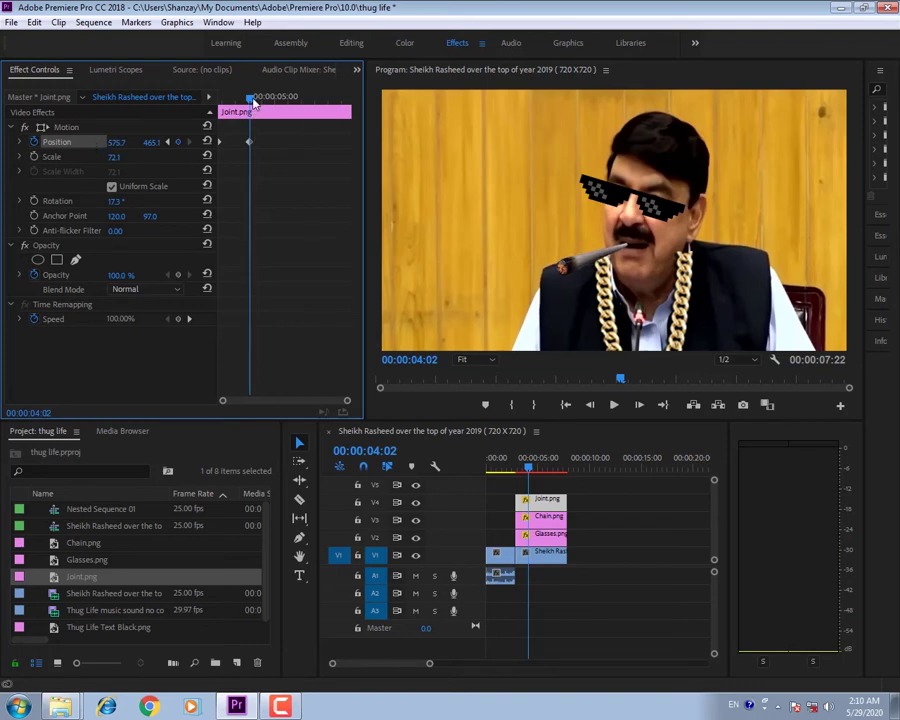
pyautogui.moveTo(252, 98); pyautogui.dragTo(219, 98)
pyautogui.click(614, 405)
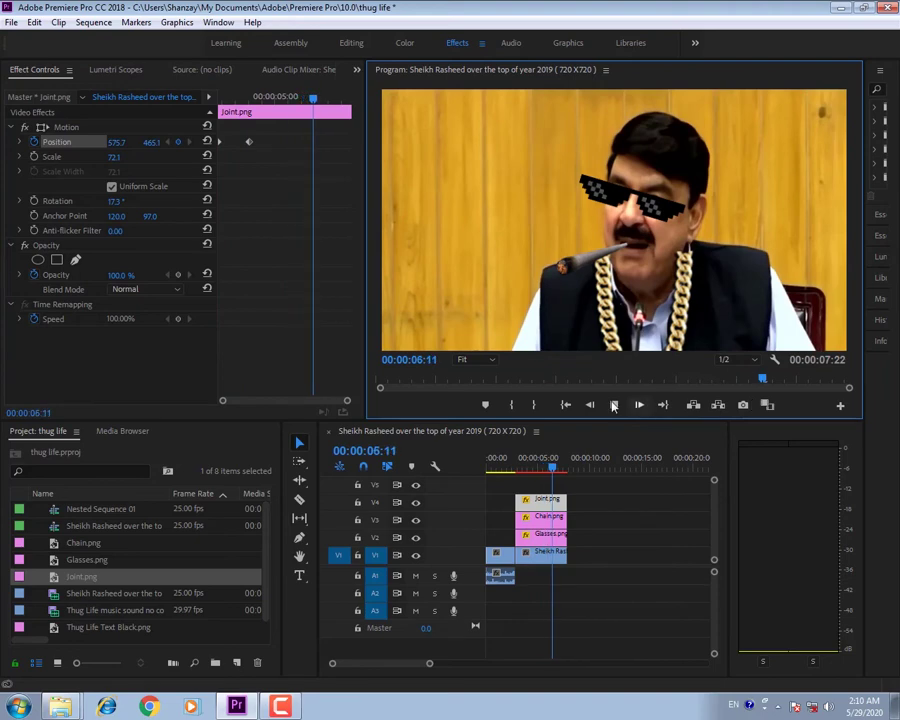
pyautogui.click(614, 405)
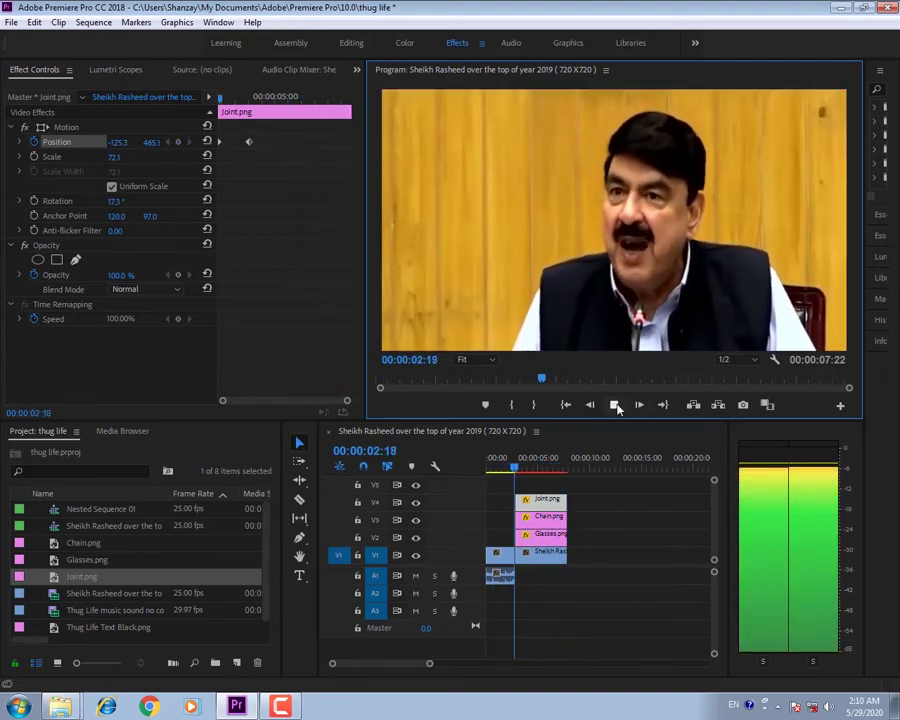
pyautogui.click(615, 405)
pyautogui.moveTo(522, 467); pyautogui.dragTo(516, 467)
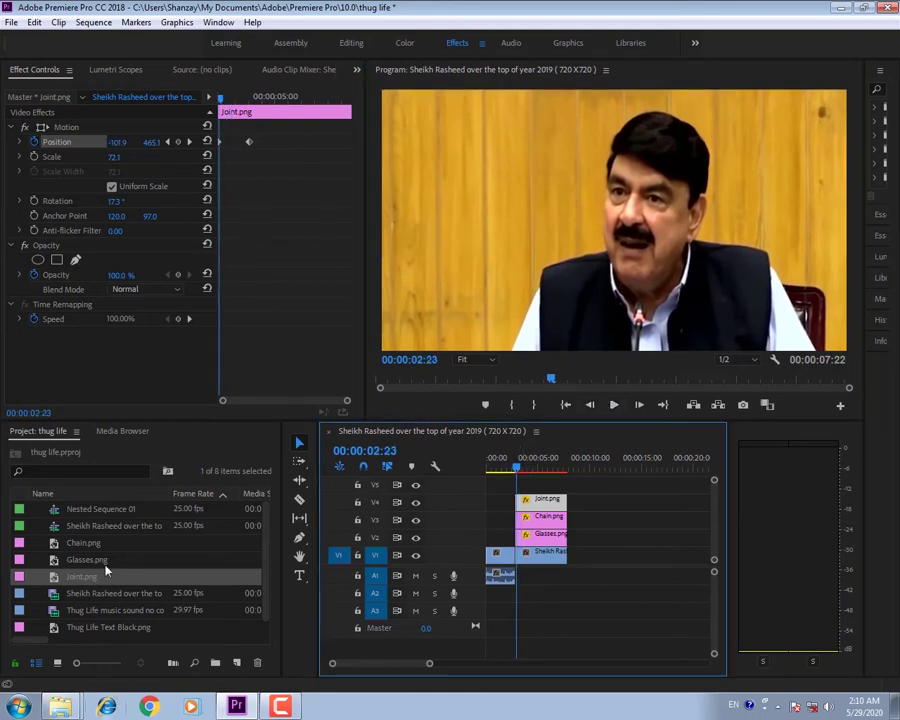
# Add the Thug Life text image and place it smaller on the frame's left side
pyautogui.moveTo(110, 627)
pyautogui.mouseDown()
pyautogui.moveTo(476, 517)
pyautogui.moveTo(508, 483)
pyautogui.mouseUp()
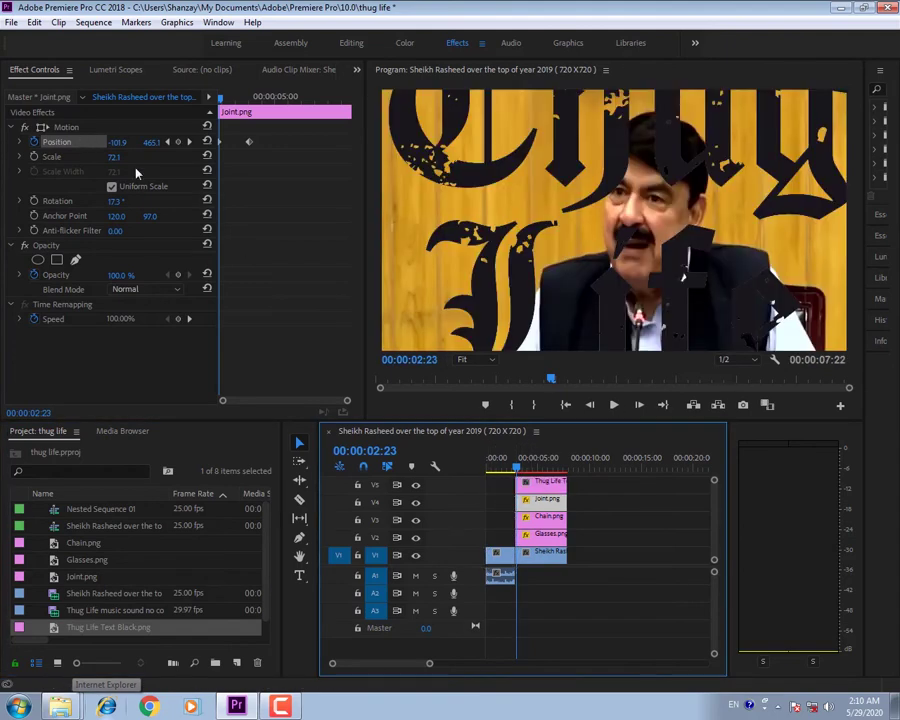
pyautogui.click(37, 128)
pyautogui.click(538, 486)
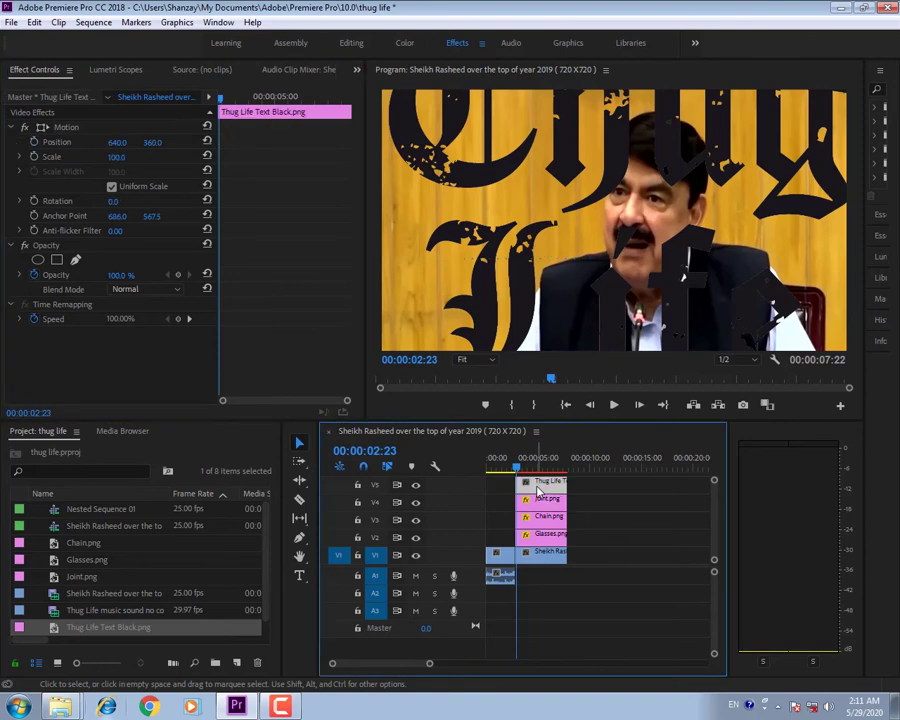
pyautogui.click(45, 128)
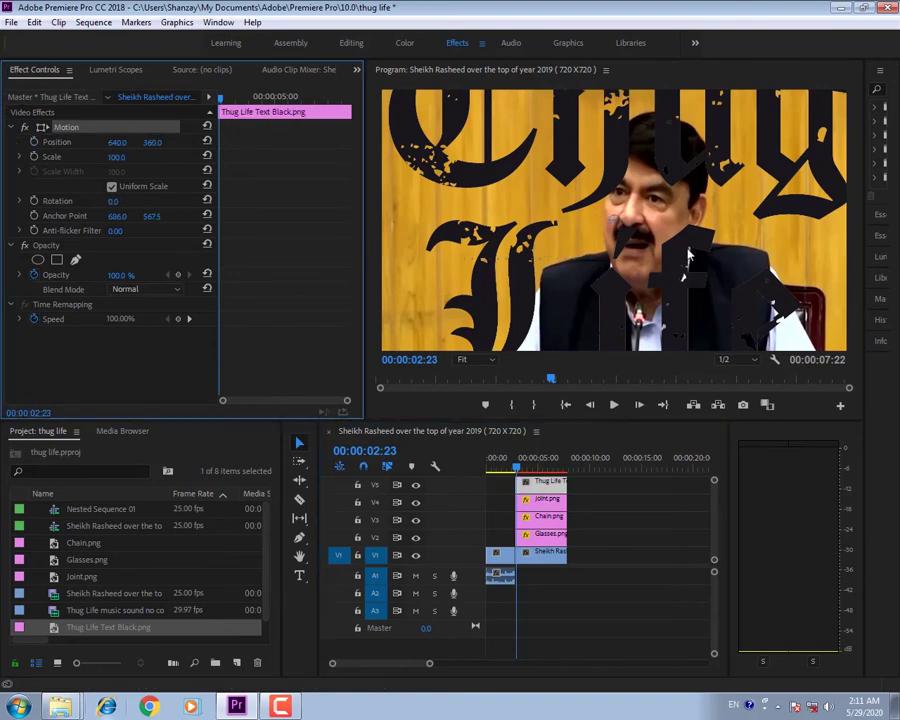
pyautogui.moveTo(690, 300); pyautogui.dragTo(706, 277)
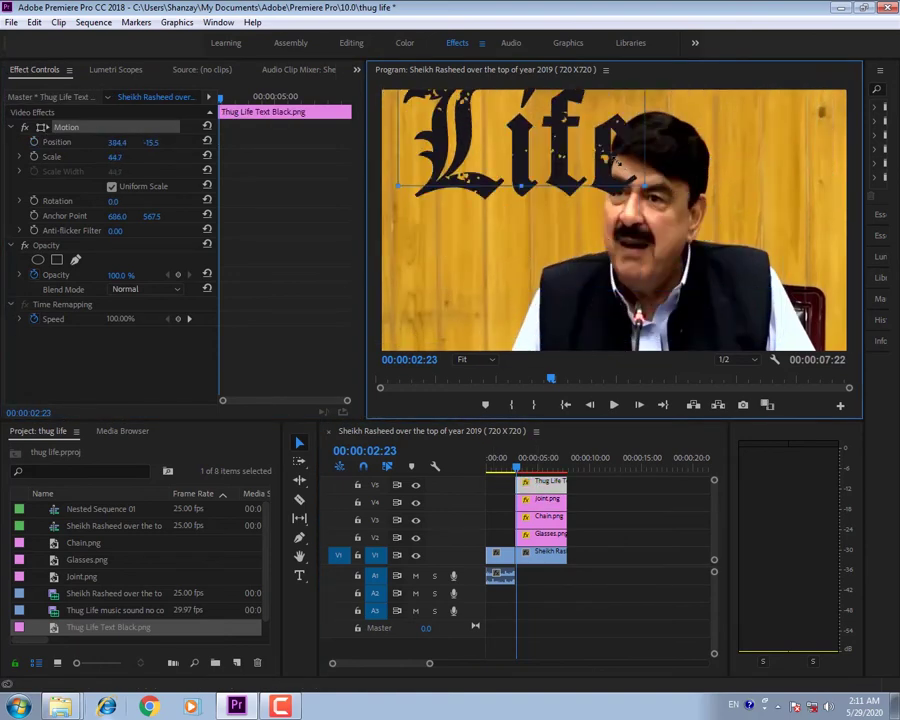
pyautogui.moveTo(773, 291); pyautogui.dragTo(640, 158)
pyautogui.moveTo(529, 118); pyautogui.dragTo(487, 283)
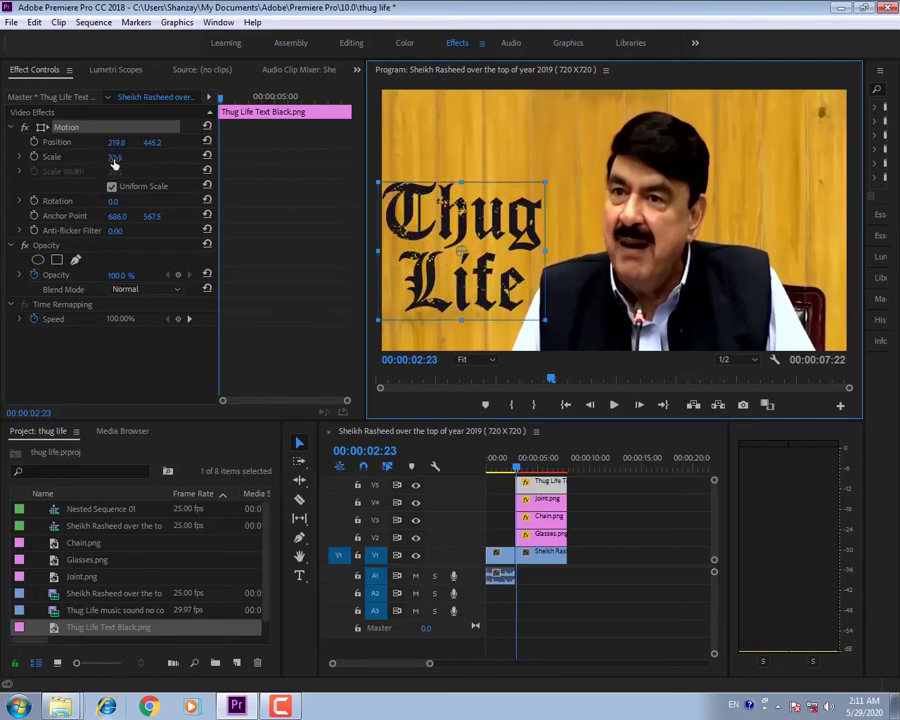
# Keyframe the text's Scale from 166.5 down to 26.5 at 00:00:04:07
pyautogui.click(35, 157)
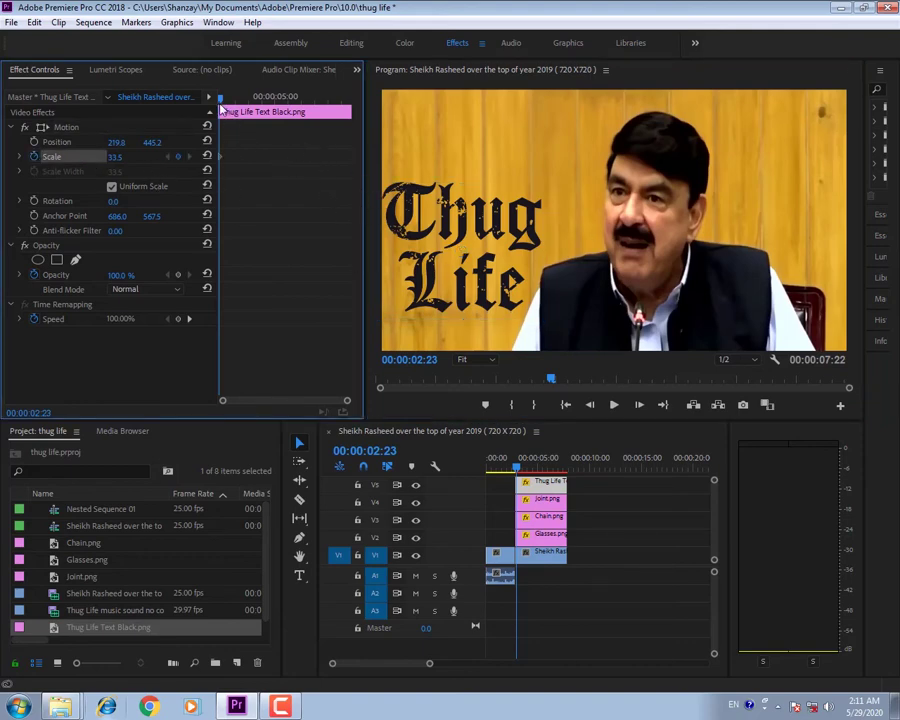
pyautogui.moveTo(130, 162); pyautogui.dragTo(230, 162)
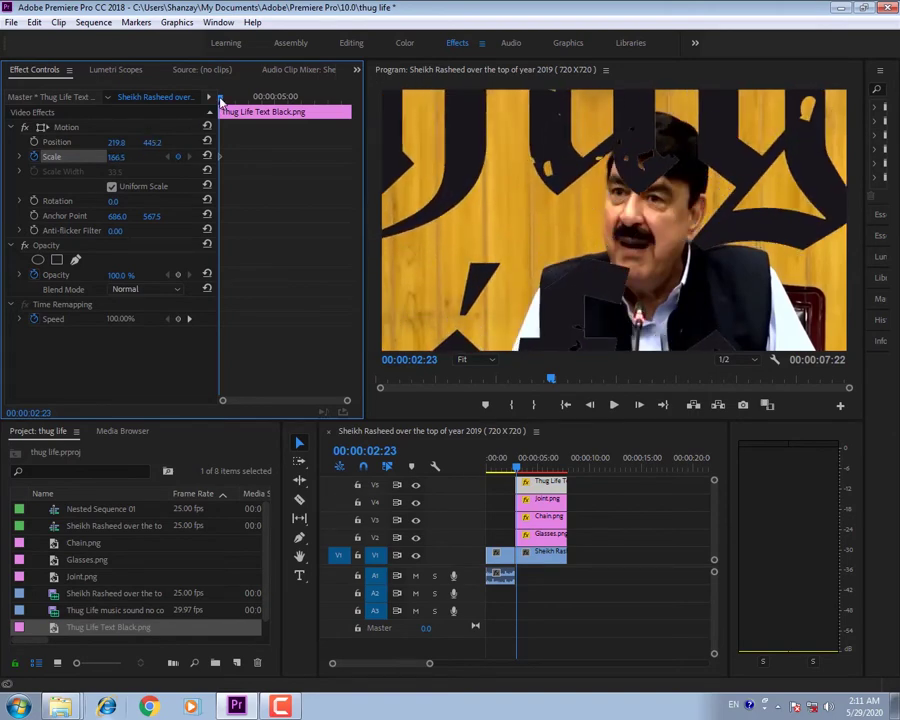
pyautogui.moveTo(221, 101); pyautogui.dragTo(255, 101)
pyautogui.moveTo(137, 160); pyautogui.dragTo(40, 160)
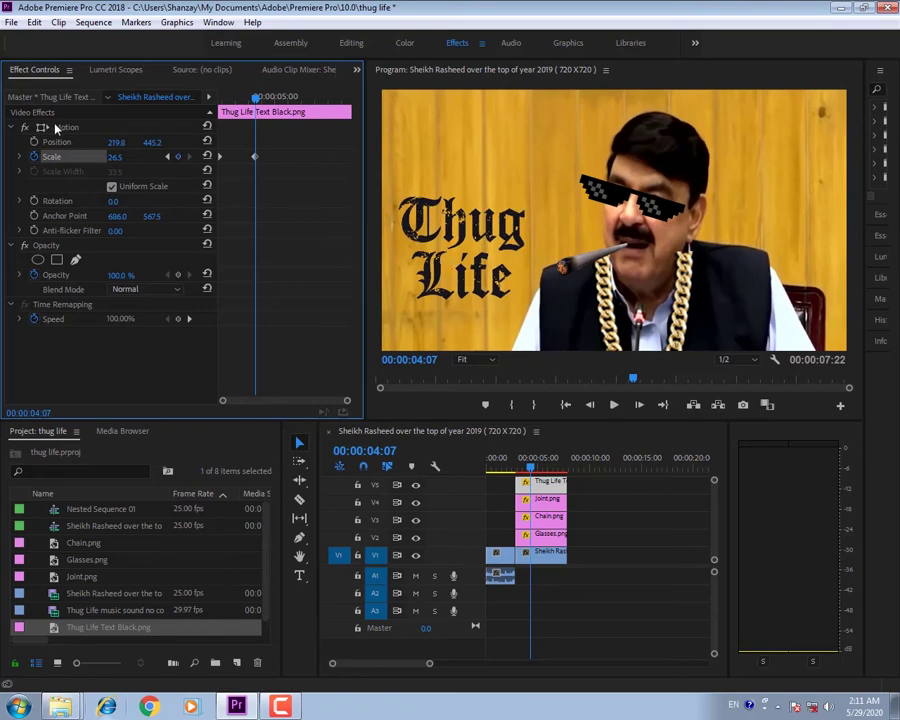
# Nudge the text toward the lower left, then preview the zoom animation
pyautogui.click(57, 128)
pyautogui.moveTo(448, 241); pyautogui.dragTo(437, 280)
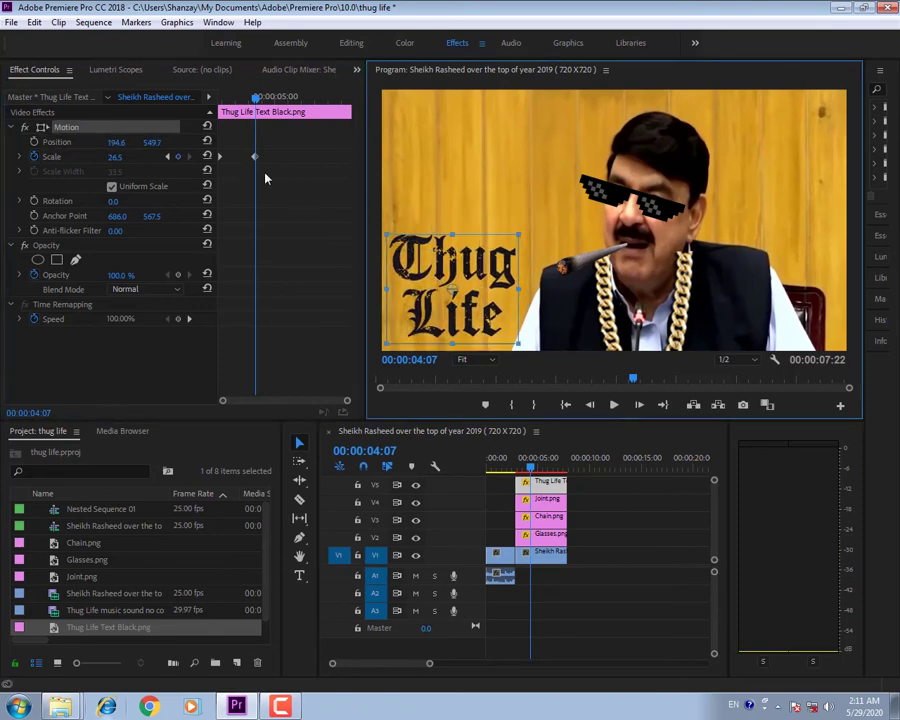
pyautogui.moveTo(256, 98); pyautogui.dragTo(218, 98)
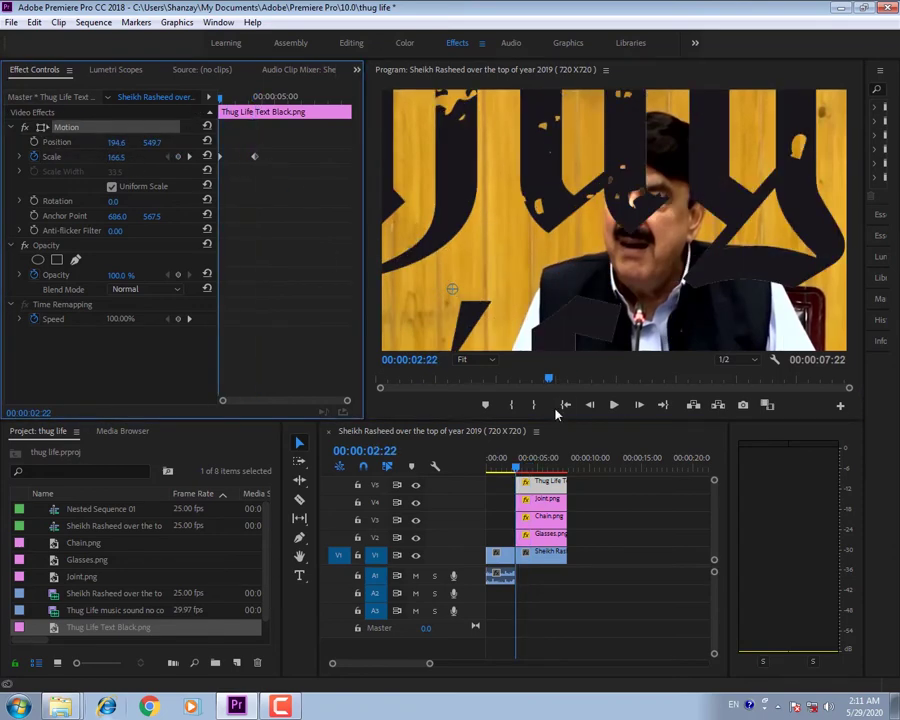
pyautogui.click(612, 405)
pyautogui.click(612, 405)
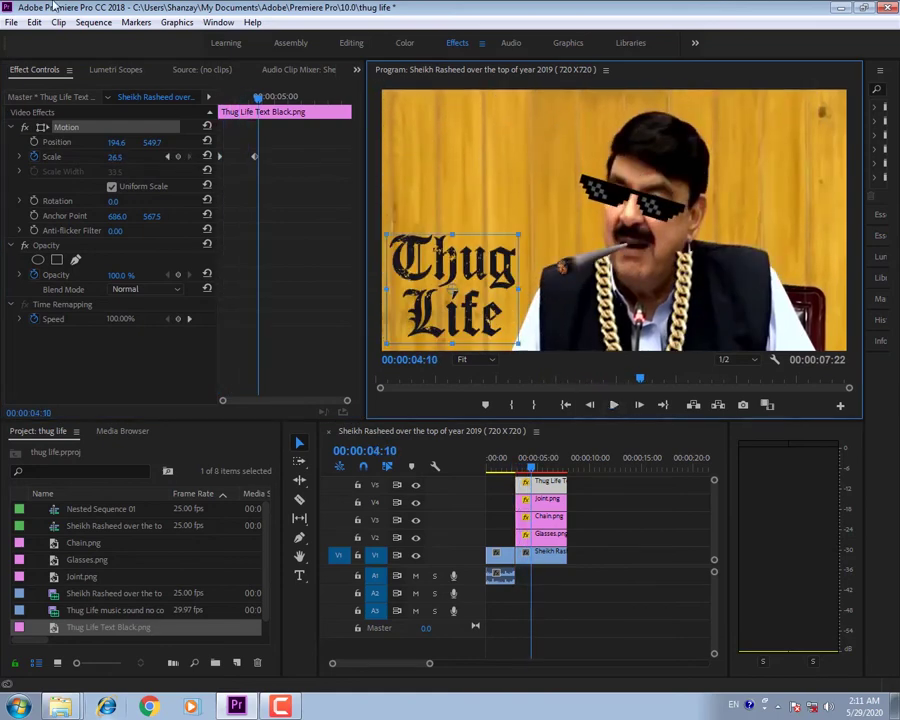
pyautogui.moveTo(531, 466); pyautogui.dragTo(514, 472)
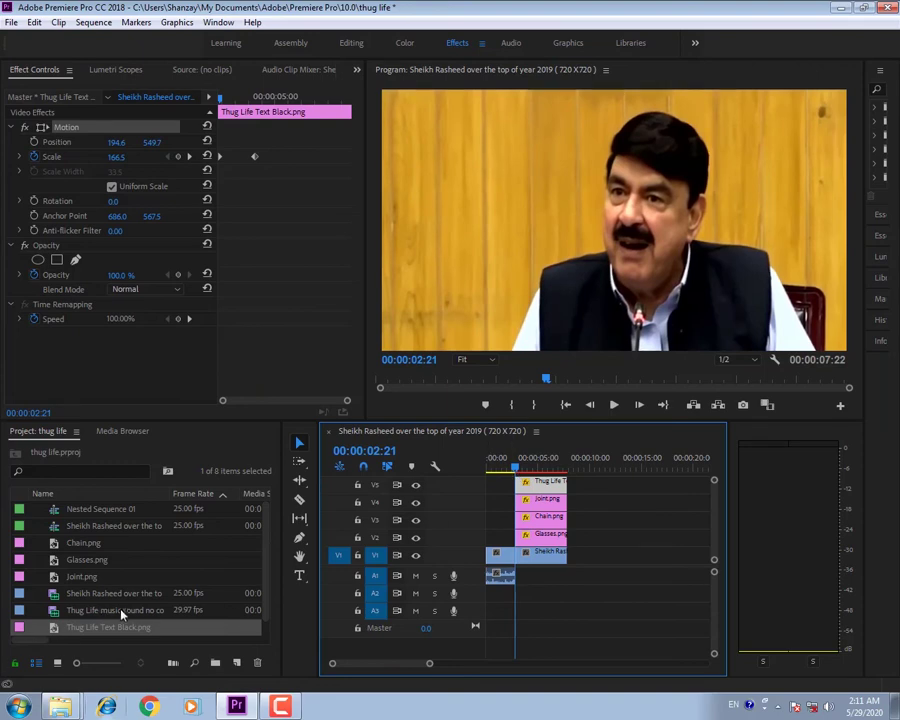
# Add the Thug Life music, unlink it, delete its video, and slide the audio earlier on A1
pyautogui.moveTo(115, 610)
pyautogui.mouseDown()
pyautogui.moveTo(598, 581)
pyautogui.moveTo(590, 578)
pyautogui.mouseUp()
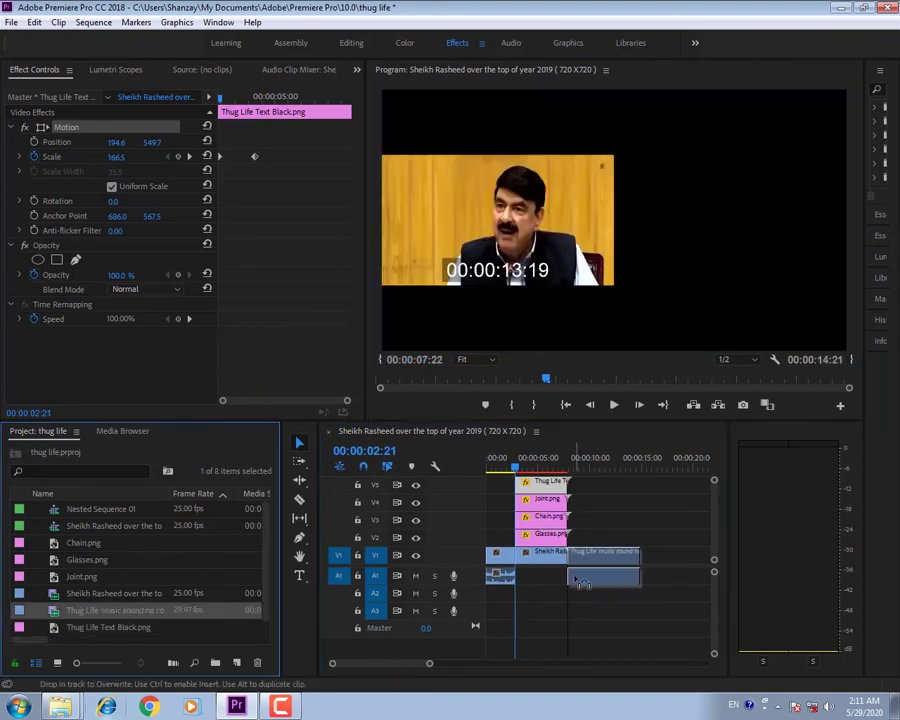
pyautogui.rightClick(588, 576)
pyautogui.click(626, 240)
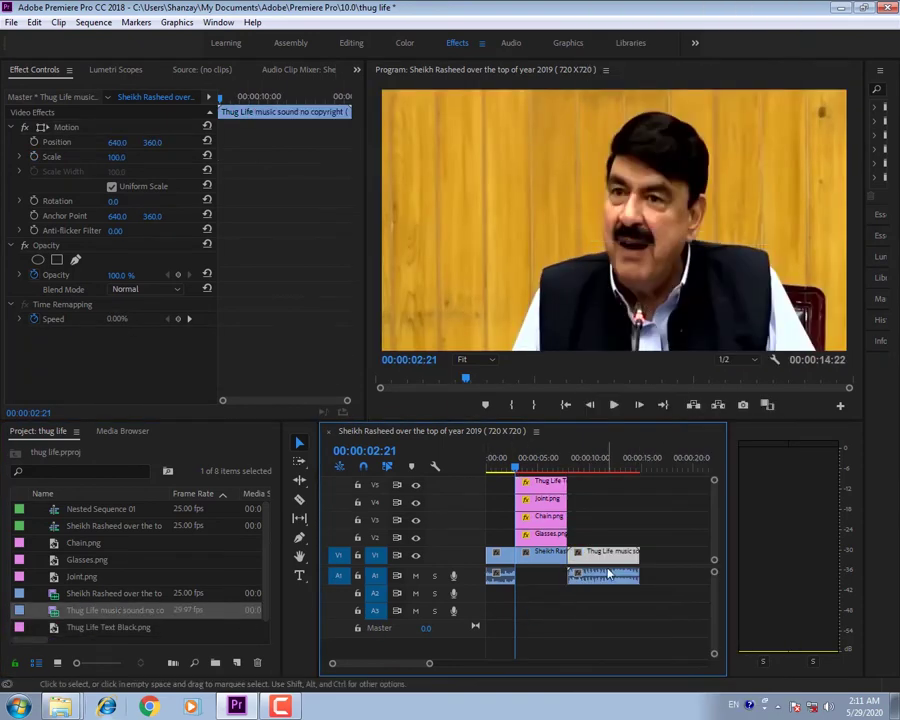
pyautogui.press('End')
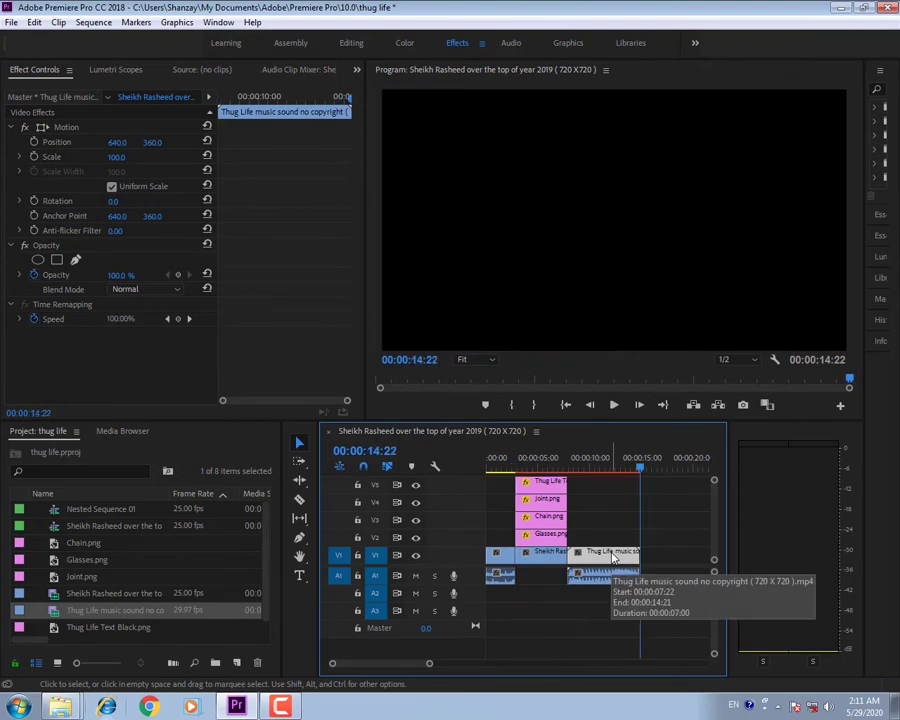
pyautogui.press('Delete')
pyautogui.moveTo(585, 574)
pyautogui.mouseDown()
pyautogui.moveTo(566, 586)
pyautogui.moveTo(587, 553)
pyautogui.moveTo(586, 482)
pyautogui.moveTo(514, 458)
pyautogui.mouseUp()
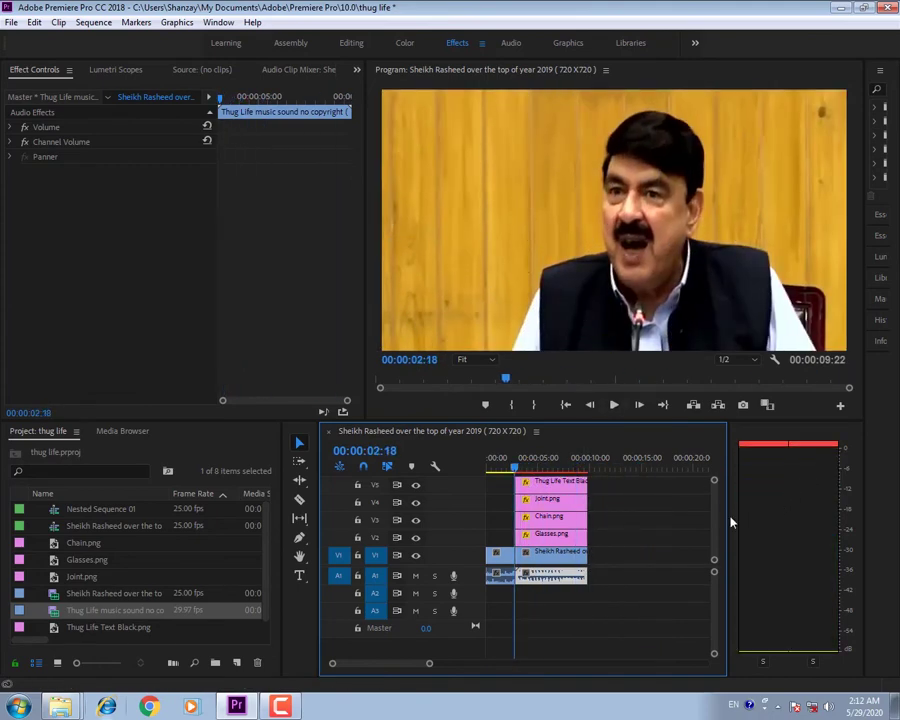
# Widen the timeline and play the edit with the music
pyautogui.moveTo(727, 516); pyautogui.dragTo(827, 516)
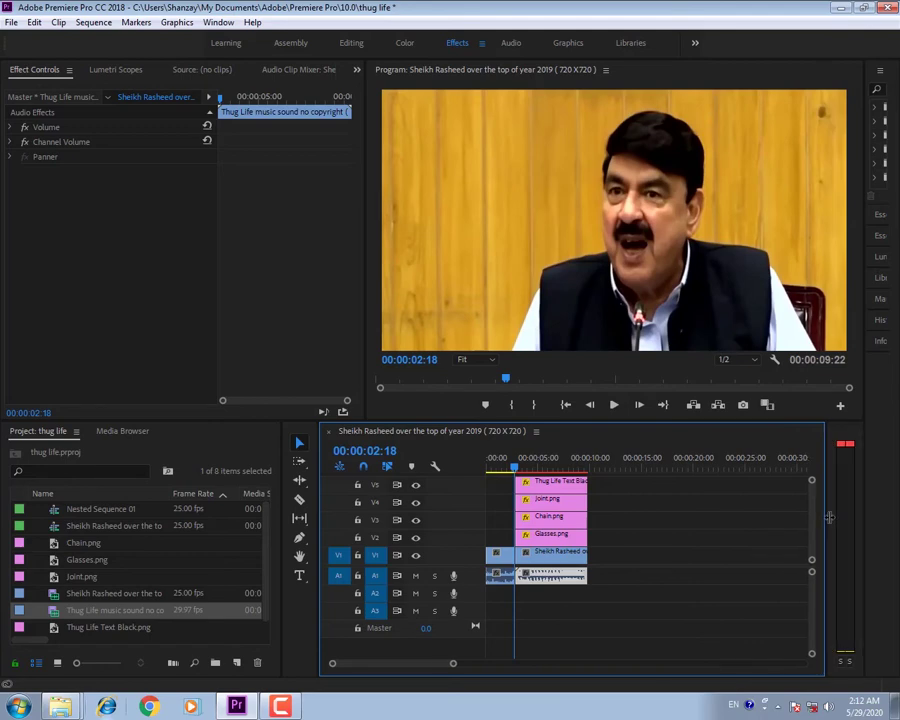
pyautogui.click(613, 405)
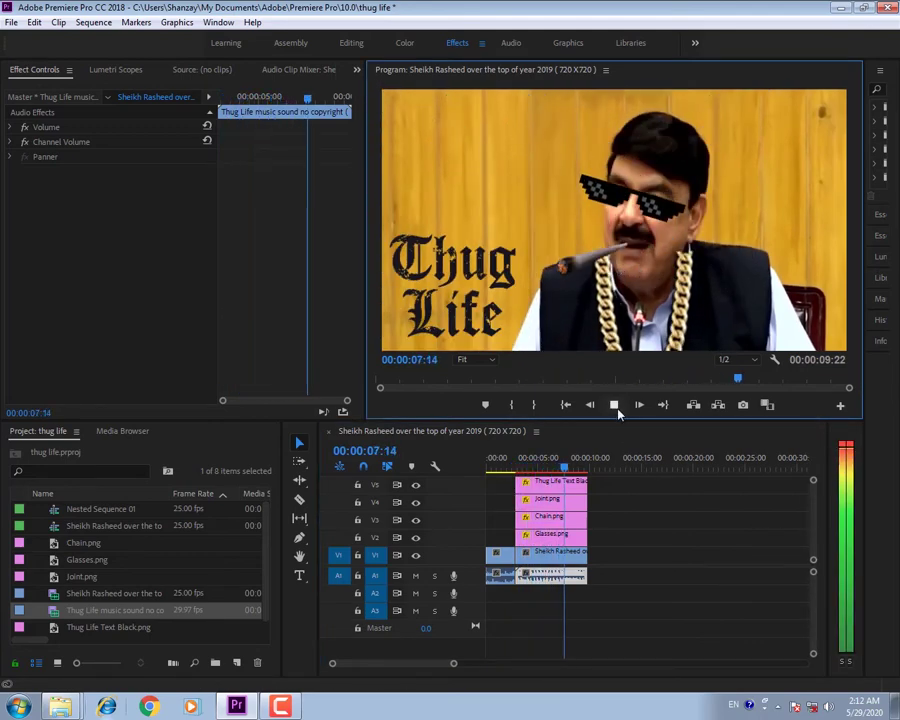
pyautogui.click(615, 405)
# Select all timeline clips and nest them as Nested Sequence 02
pyautogui.moveTo(573, 465); pyautogui.dragTo(521, 483)
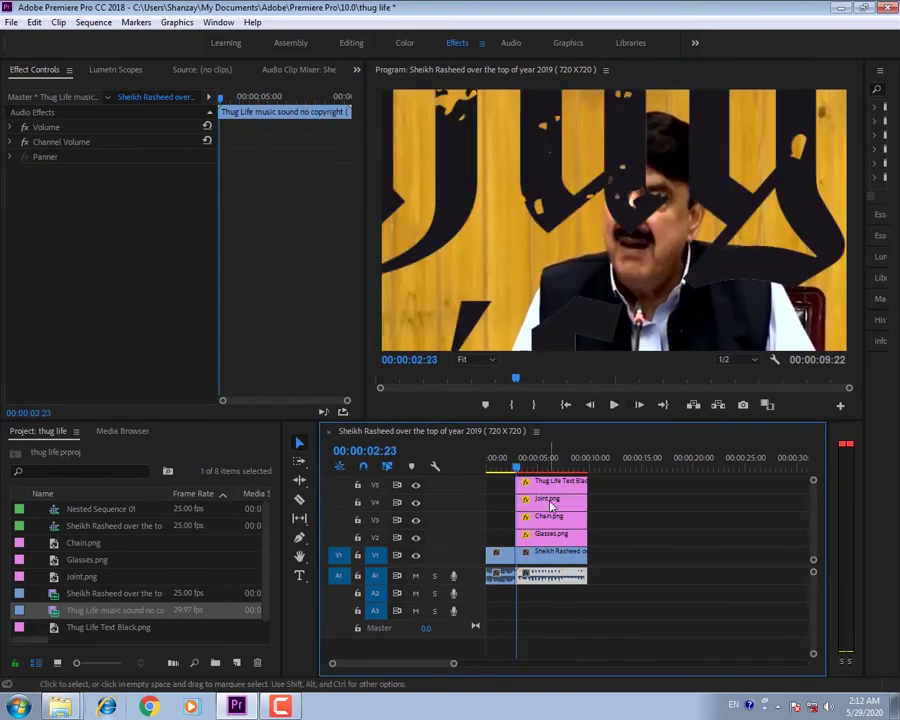
pyautogui.moveTo(600, 476); pyautogui.dragTo(518, 580)
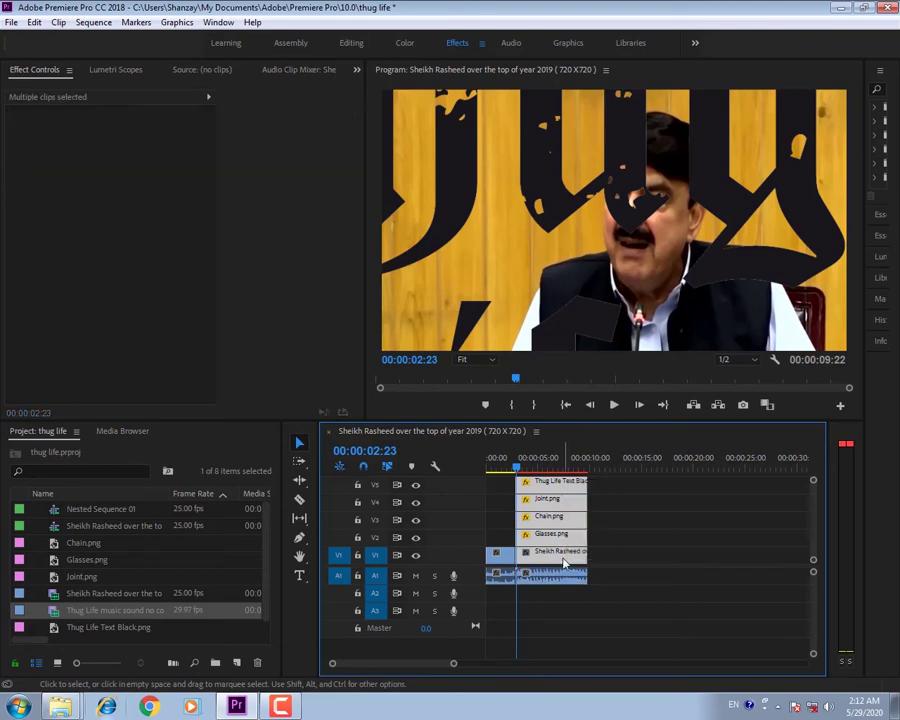
pyautogui.rightClick(547, 503)
pyautogui.click(582, 375)
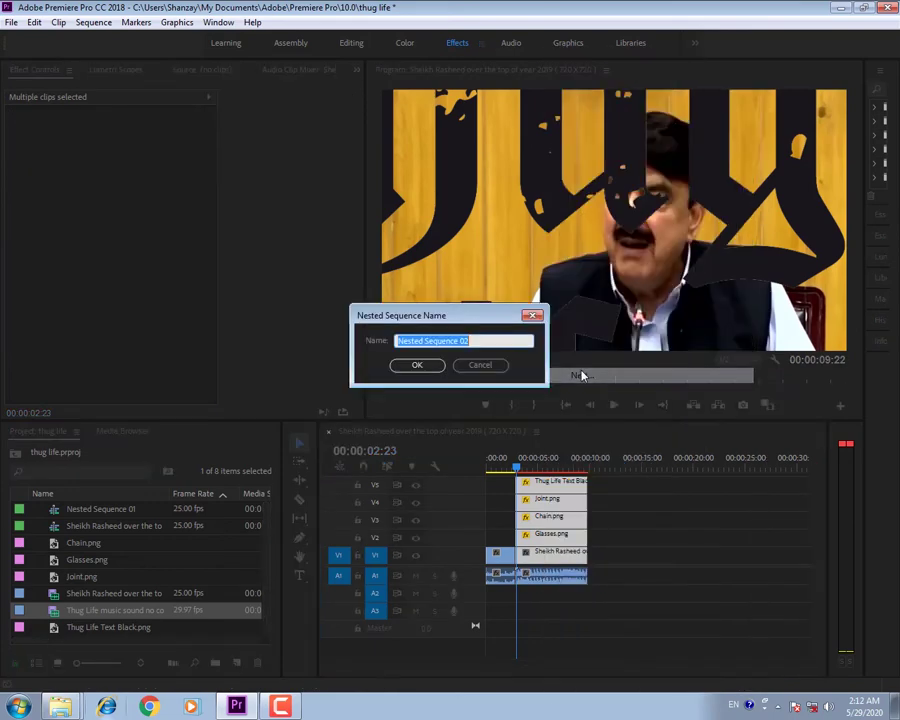
pyautogui.click(437, 366)
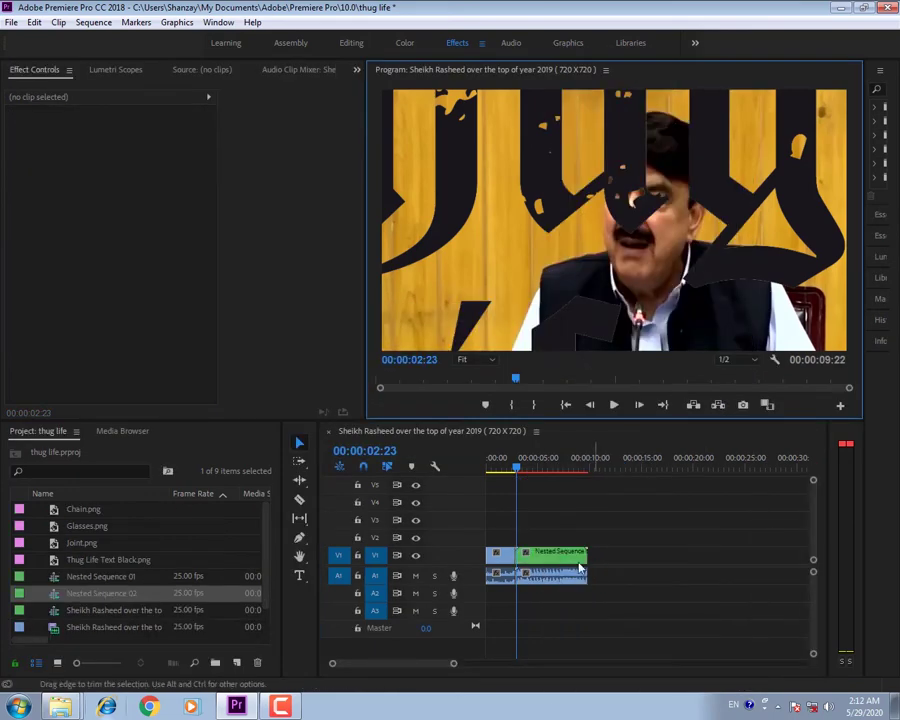
pyautogui.click(565, 550)
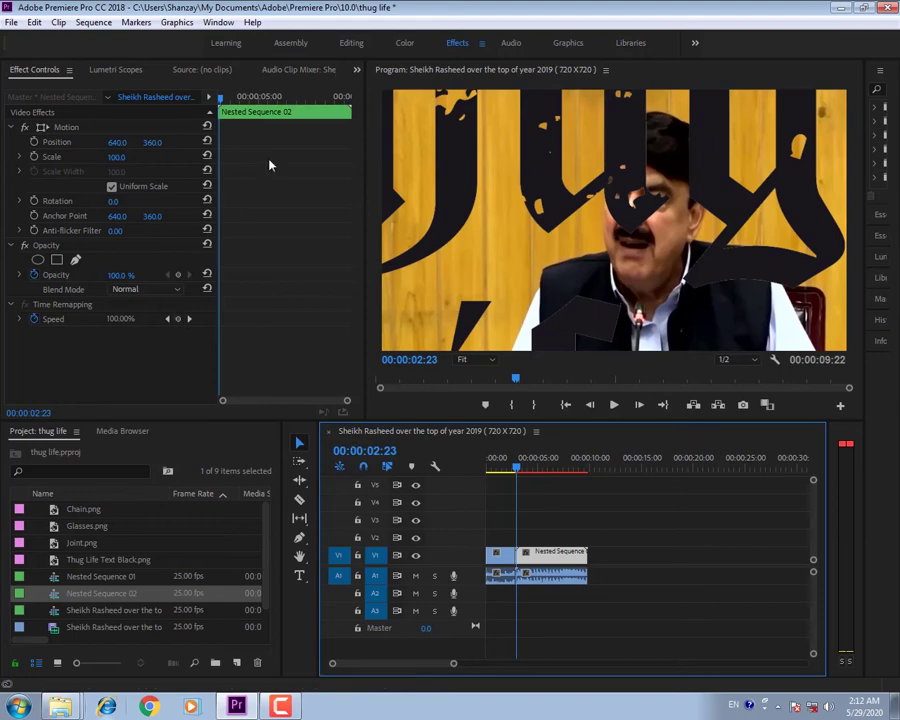
pyautogui.click(279, 707)
# Apply Lumetri Color to the nested sequence and open Basic Correction, leaving no input LUT
pyautogui.moveTo(863, 157); pyautogui.dragTo(796, 157)
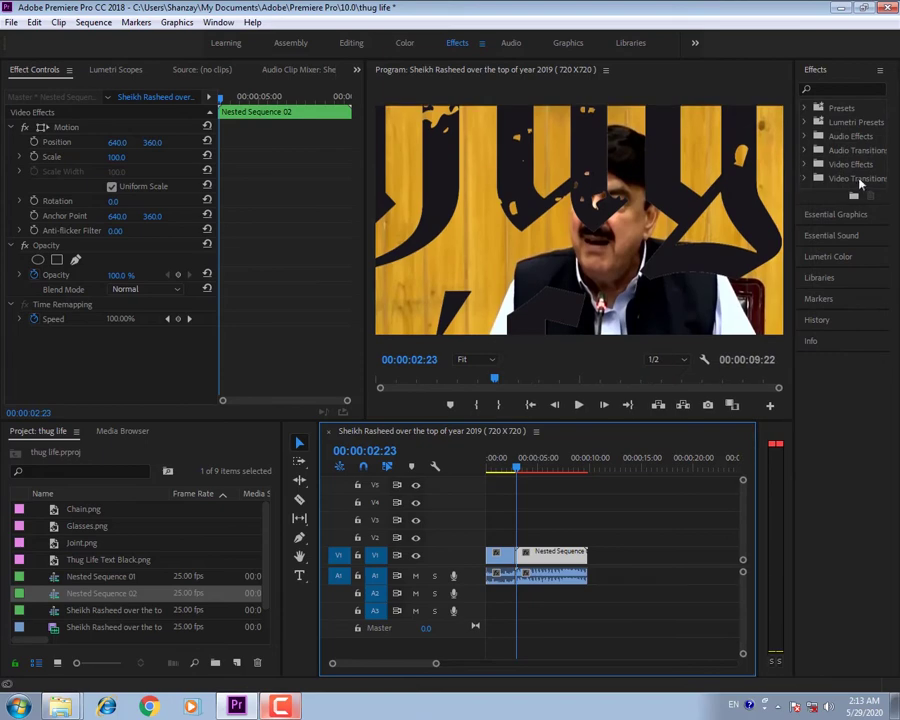
pyautogui.click(808, 164)
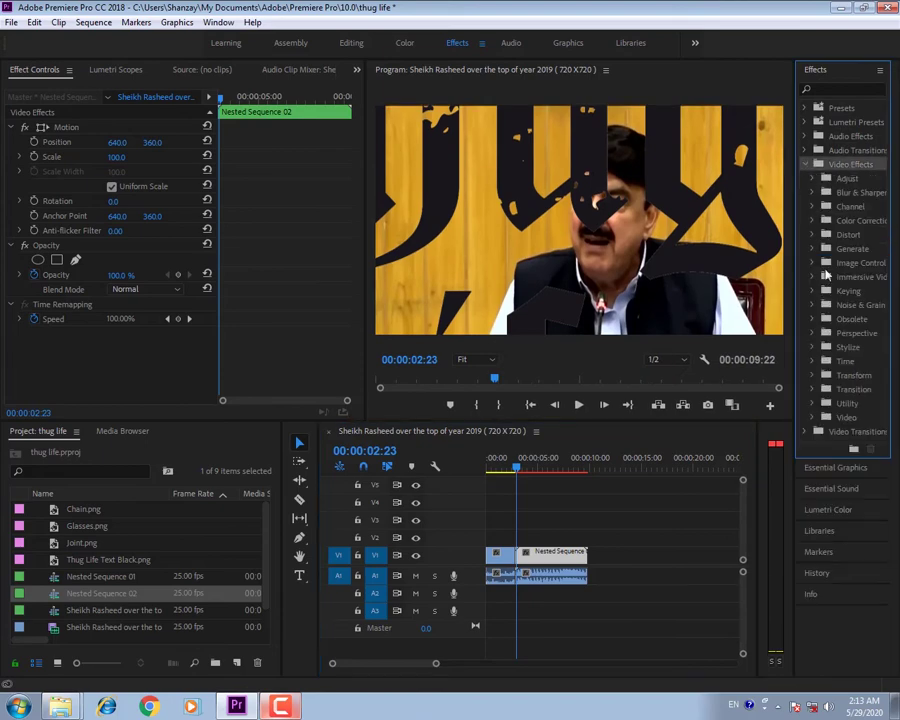
pyautogui.click(815, 220)
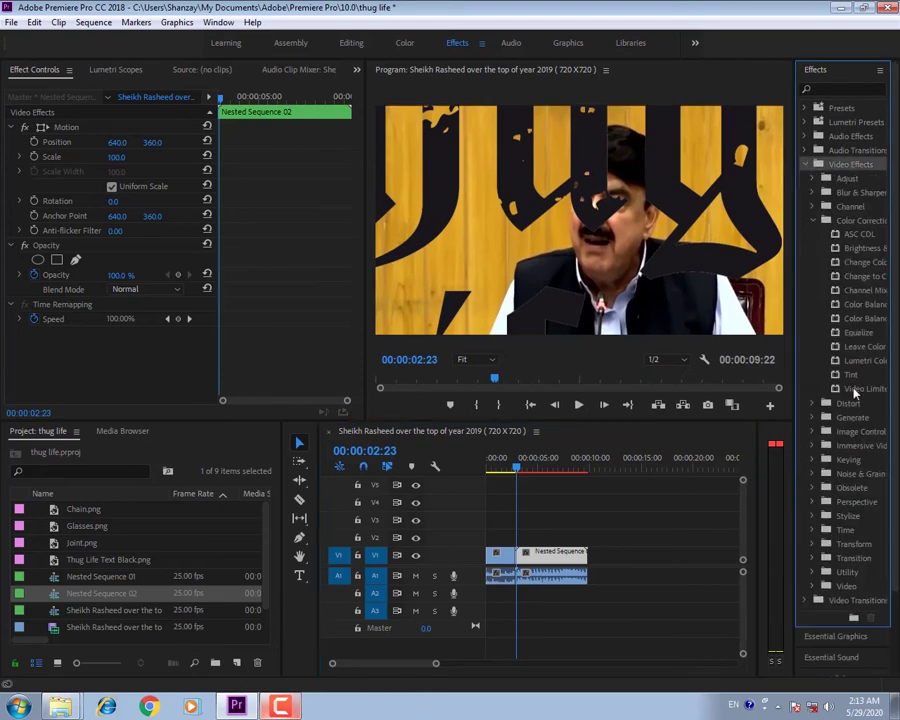
pyautogui.moveTo(860, 362); pyautogui.dragTo(536, 550)
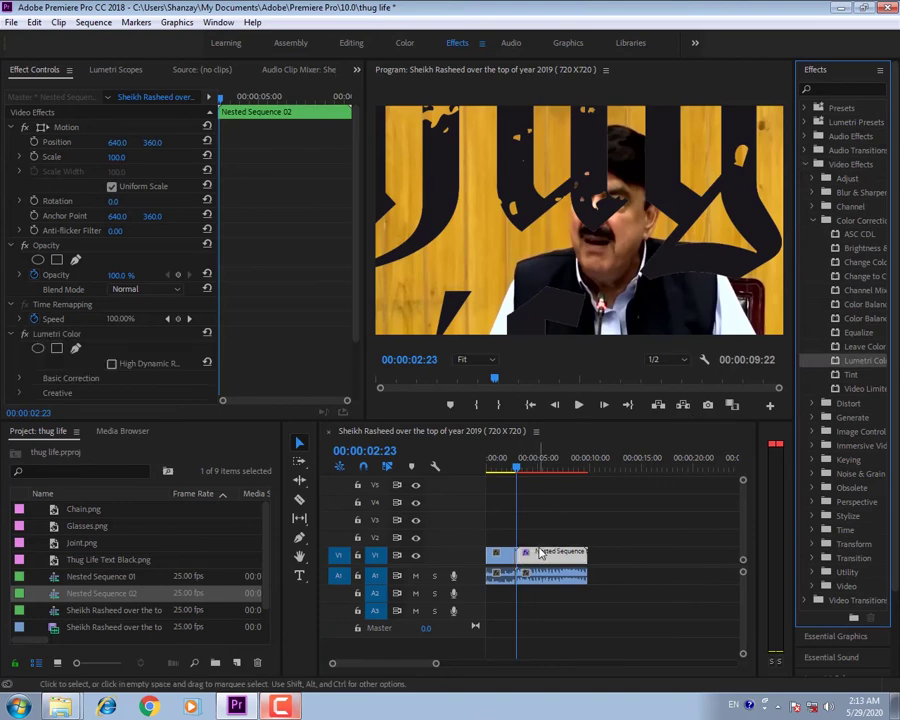
pyautogui.scroll(-2, 129, 334)
pyautogui.click(20, 323)
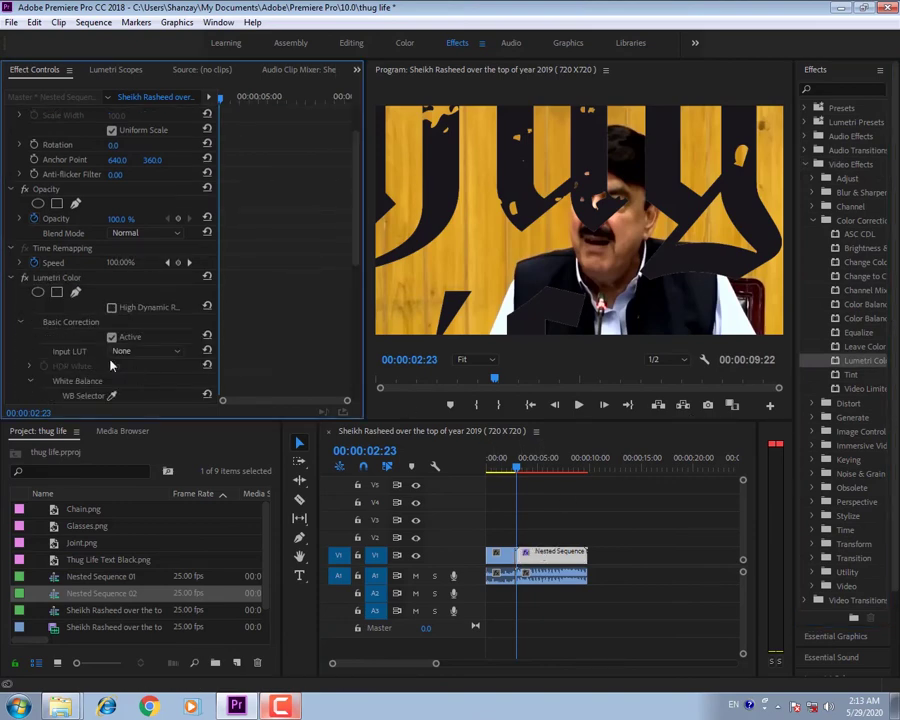
pyautogui.click(147, 351)
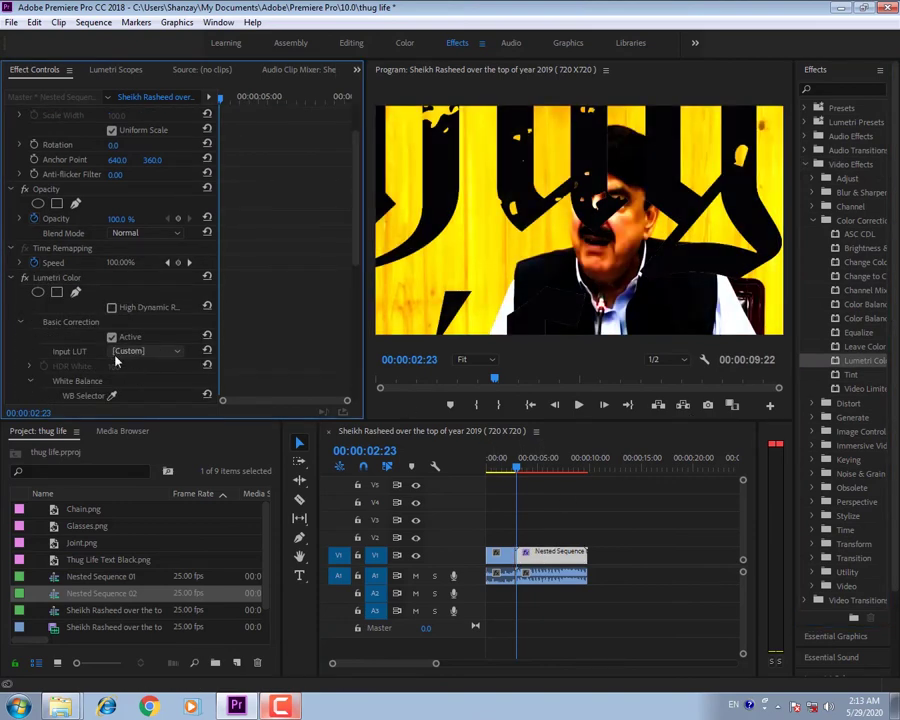
pyautogui.click(147, 366)
pyautogui.click(417, 371)
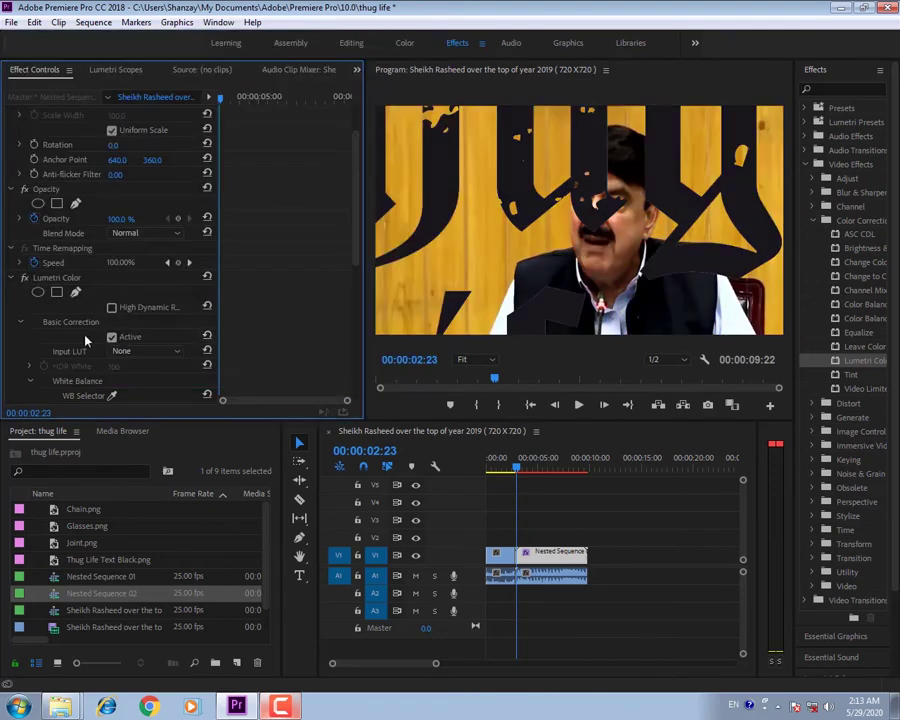
pyautogui.scroll(-1, 86, 341)
pyautogui.scroll(-3, 55, 335)
pyautogui.scroll(-3, 55, 335)
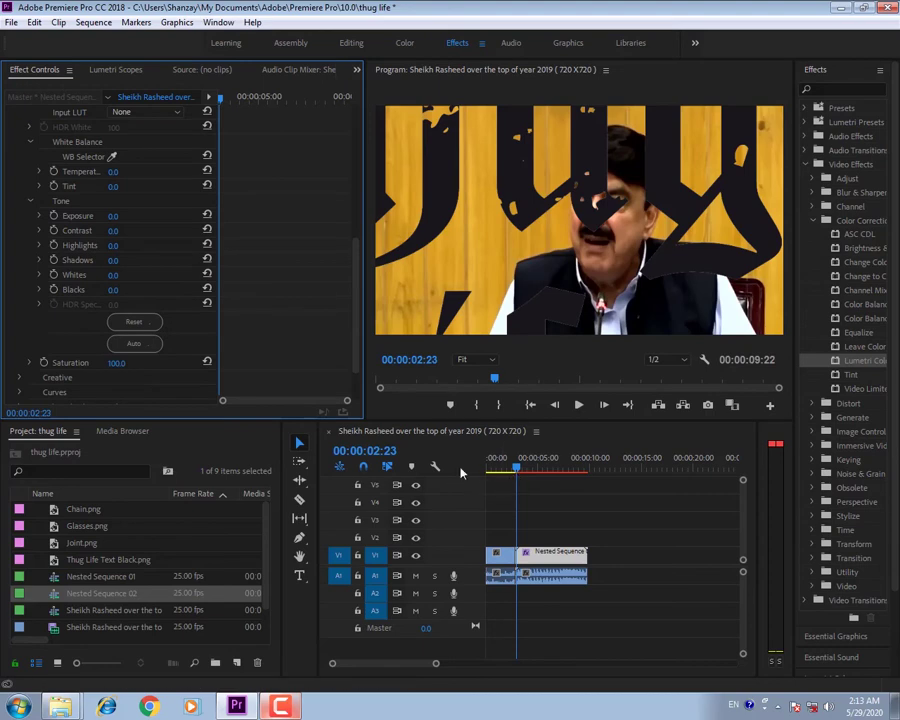
# Keyframe Saturation from 100 down to 0 at 00:00:04:14
pyautogui.click(44, 363)
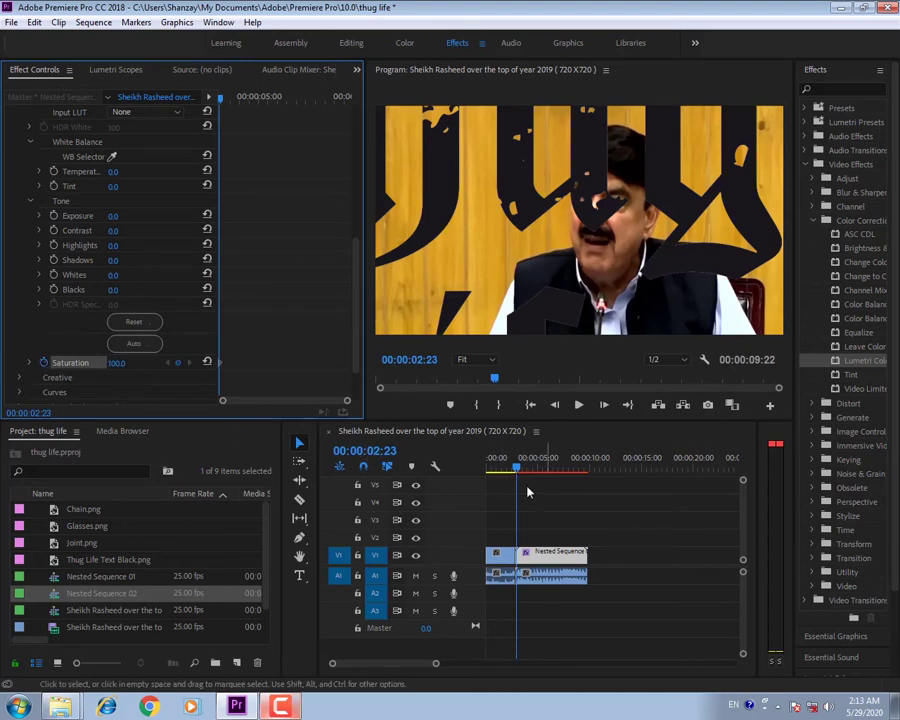
pyautogui.click(518, 471)
pyautogui.moveTo(518, 471); pyautogui.dragTo(533, 471)
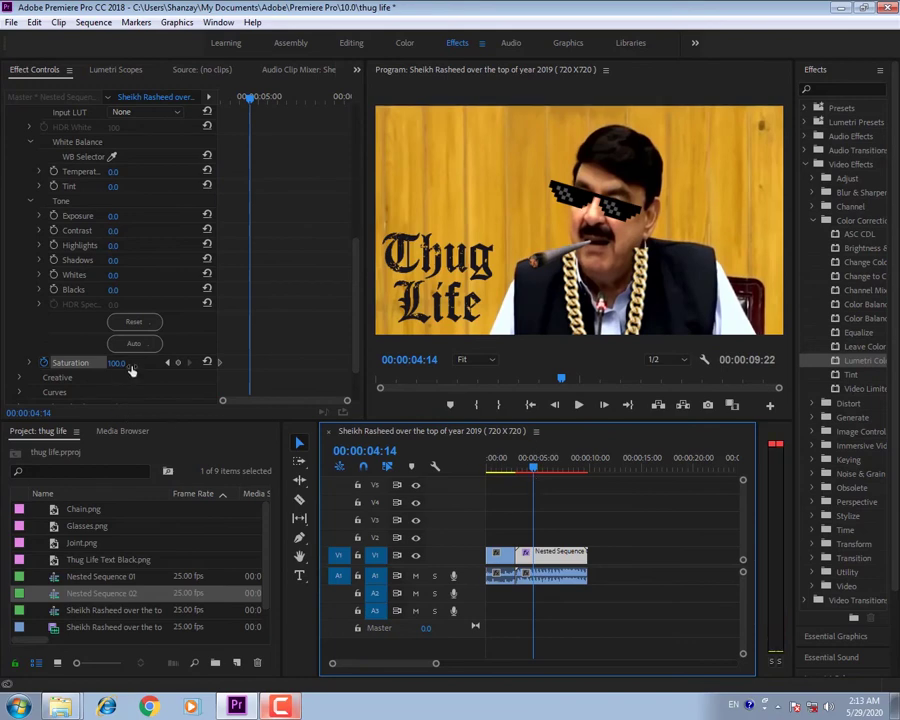
pyautogui.moveTo(131, 369); pyautogui.dragTo(40, 369)
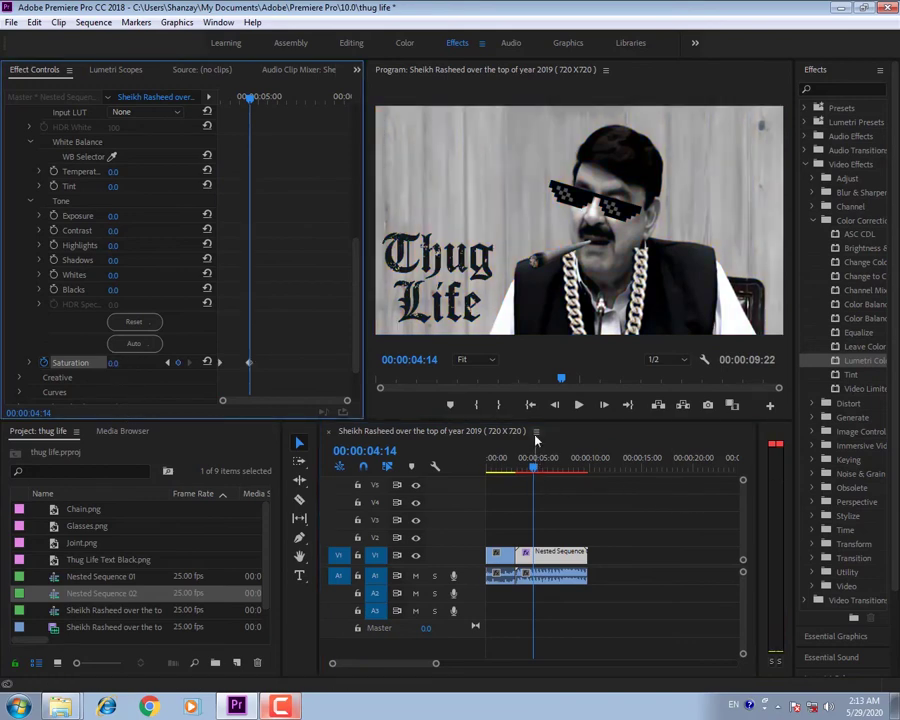
pyautogui.scroll(5, 276, 270)
pyautogui.scroll(5, 275, 269)
pyautogui.scroll(3, 275, 269)
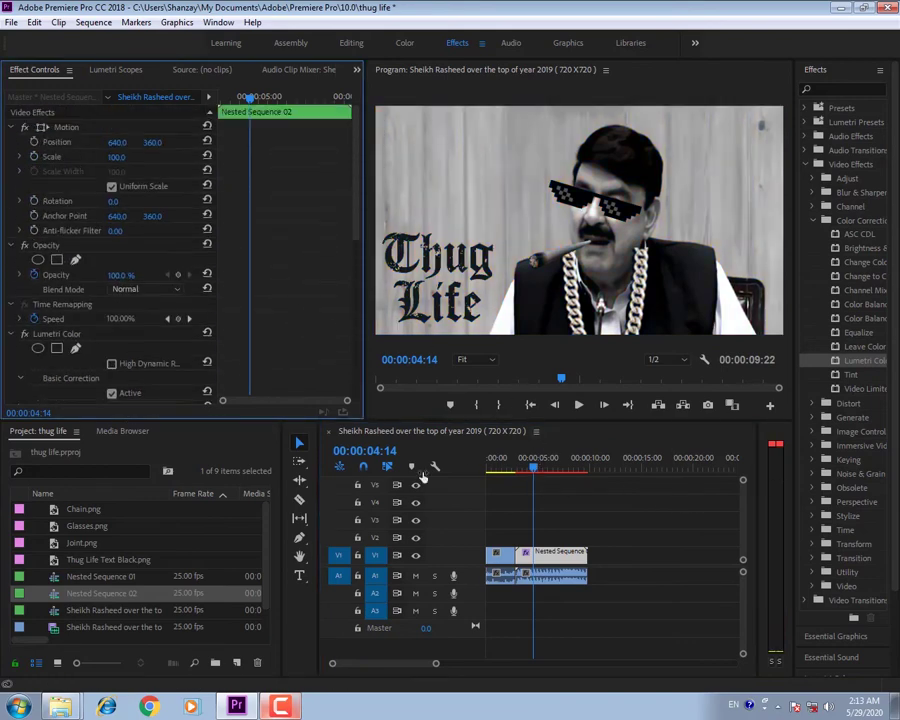
# Scale the nested clip to 114, move it up-right to 697.4, 284.9, and play back
pyautogui.moveTo(533, 475)
pyautogui.mouseDown()
pyautogui.moveTo(516, 472)
pyautogui.moveTo(534, 474)
pyautogui.mouseUp()
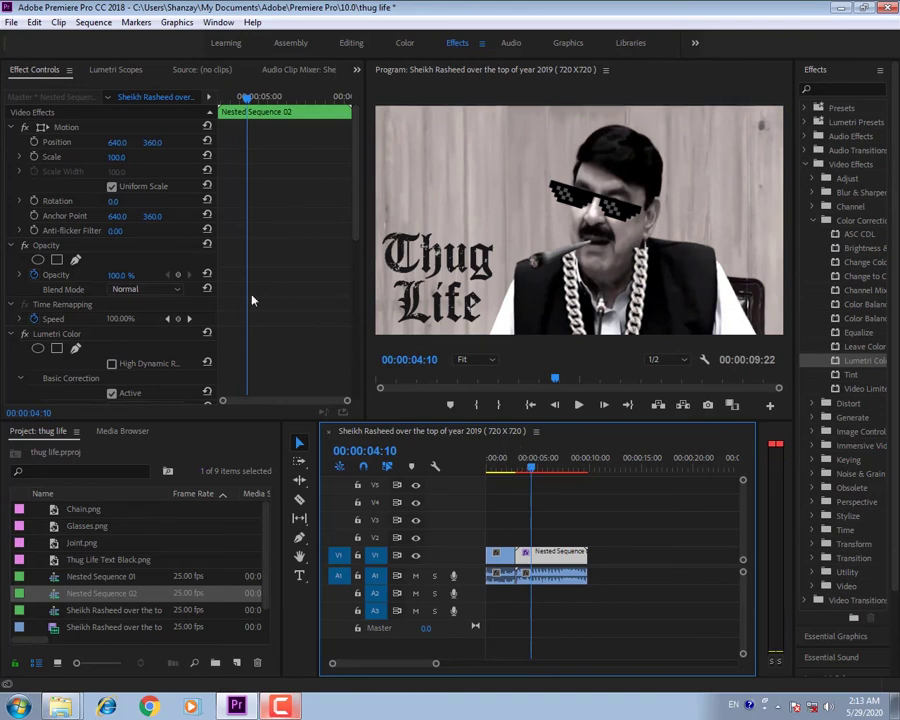
pyautogui.moveTo(116, 157); pyautogui.dragTo(130, 157)
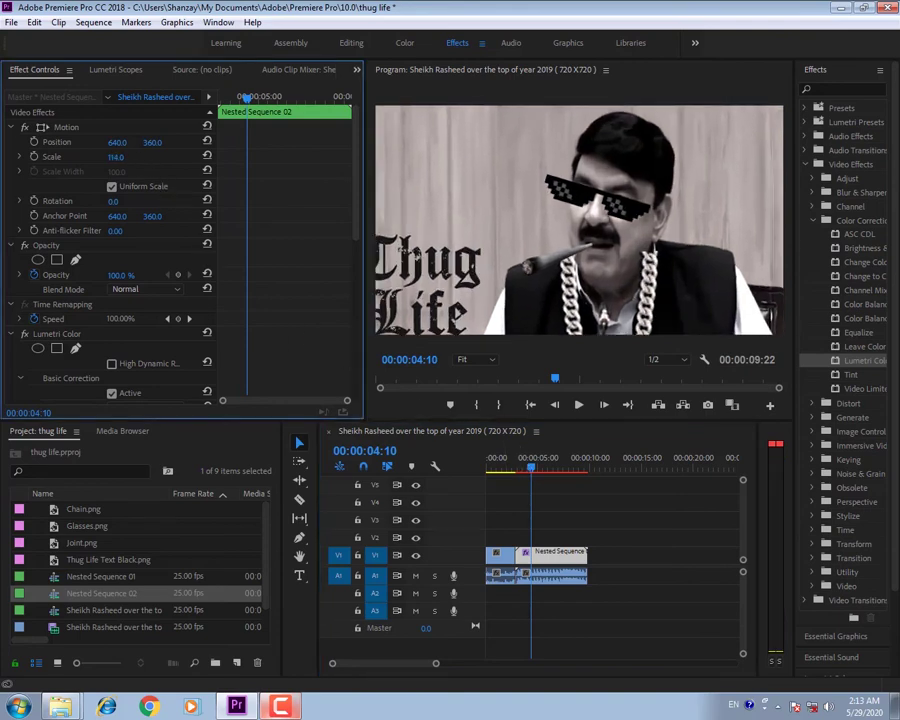
pyautogui.click(512, 263)
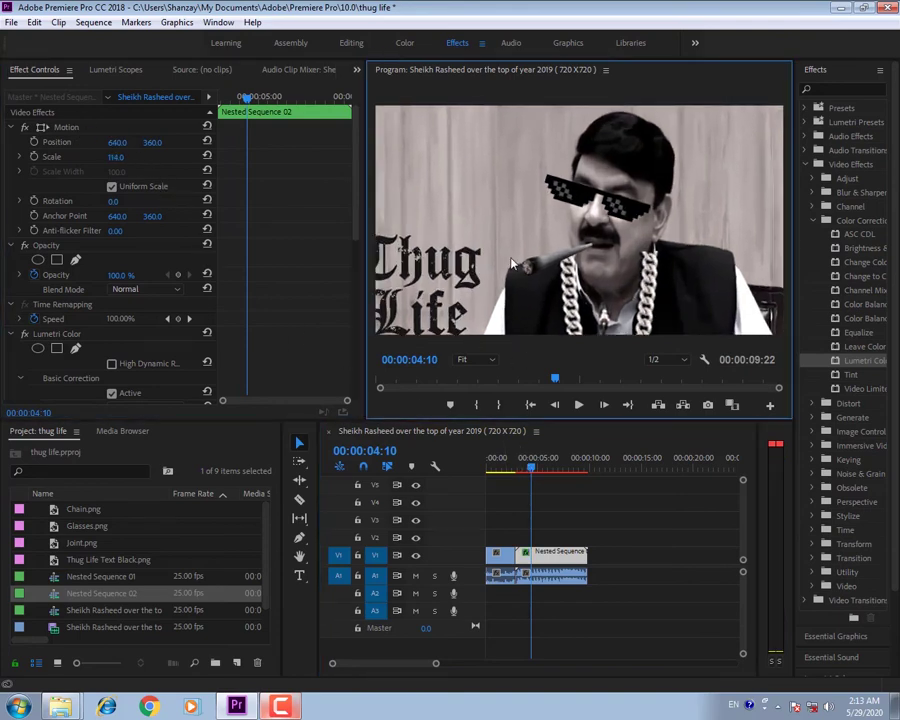
pyautogui.click(48, 128)
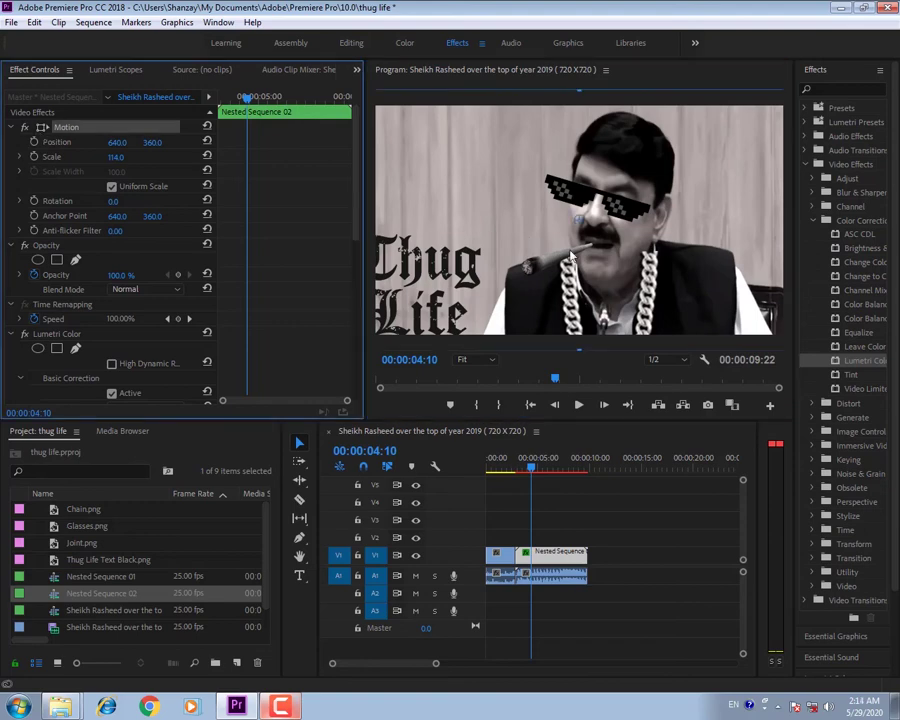
pyautogui.moveTo(535, 279); pyautogui.dragTo(567, 236)
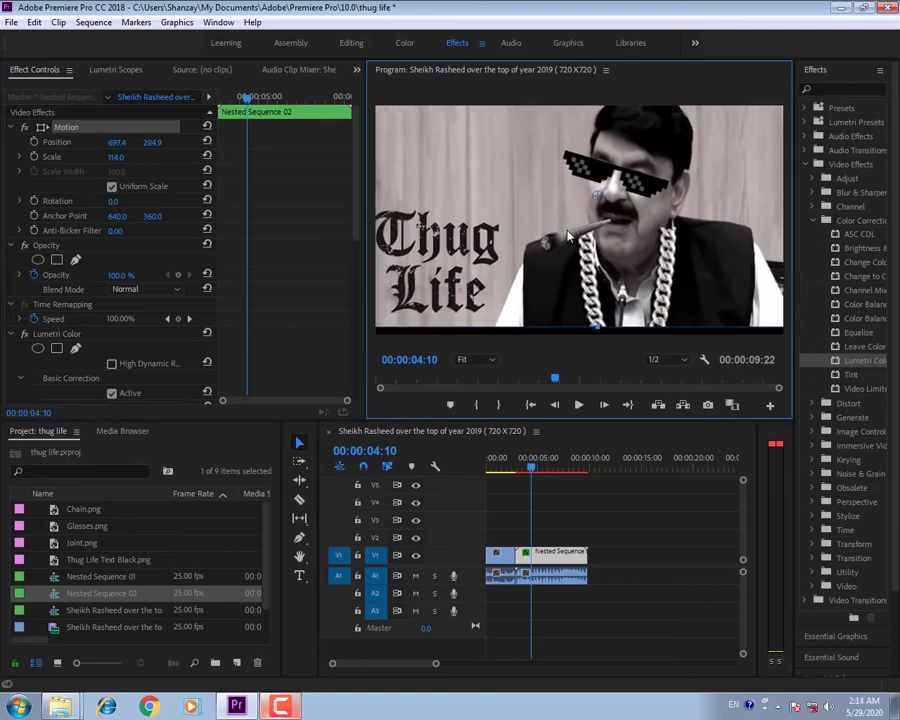
pyautogui.click(517, 467)
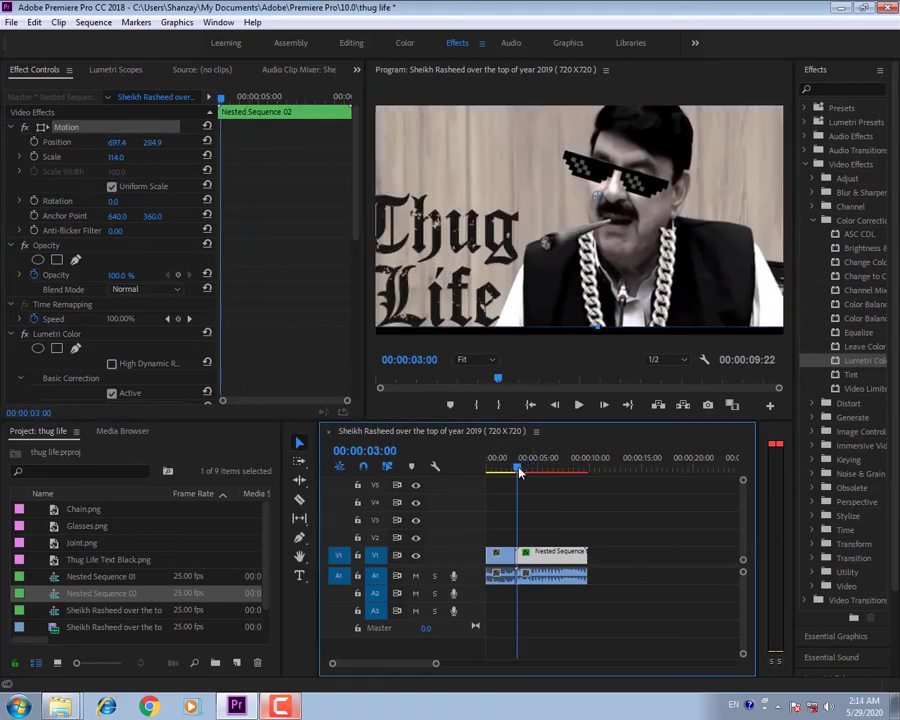
pyautogui.click(578, 405)
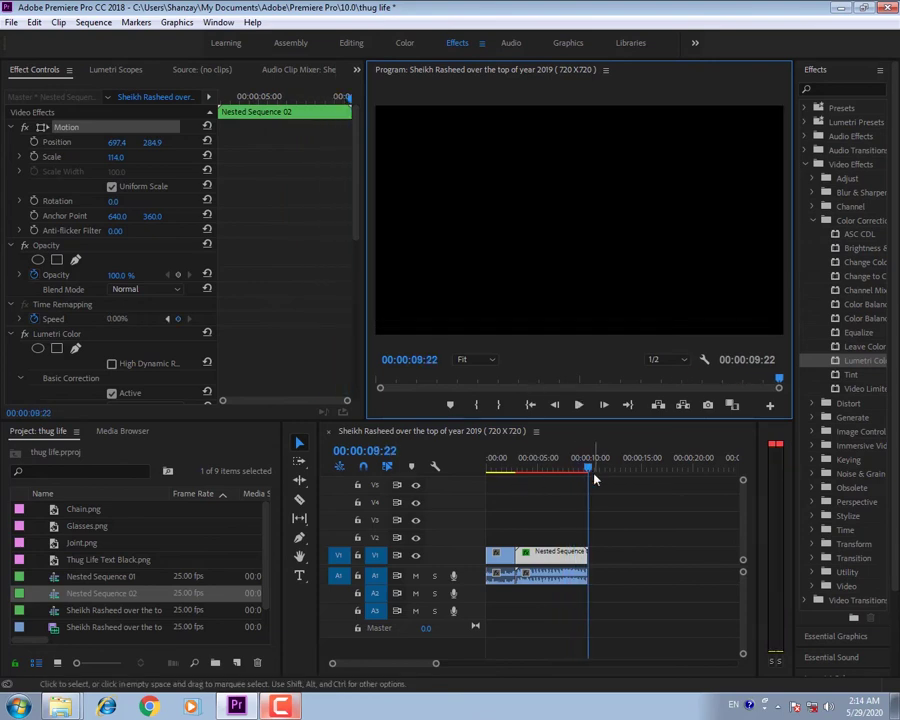
# Set the starting Scale keyframe at 100 near 00:00:02:18
pyautogui.moveTo(499, 465); pyautogui.dragTo(515, 490)
pyautogui.click(33, 157)
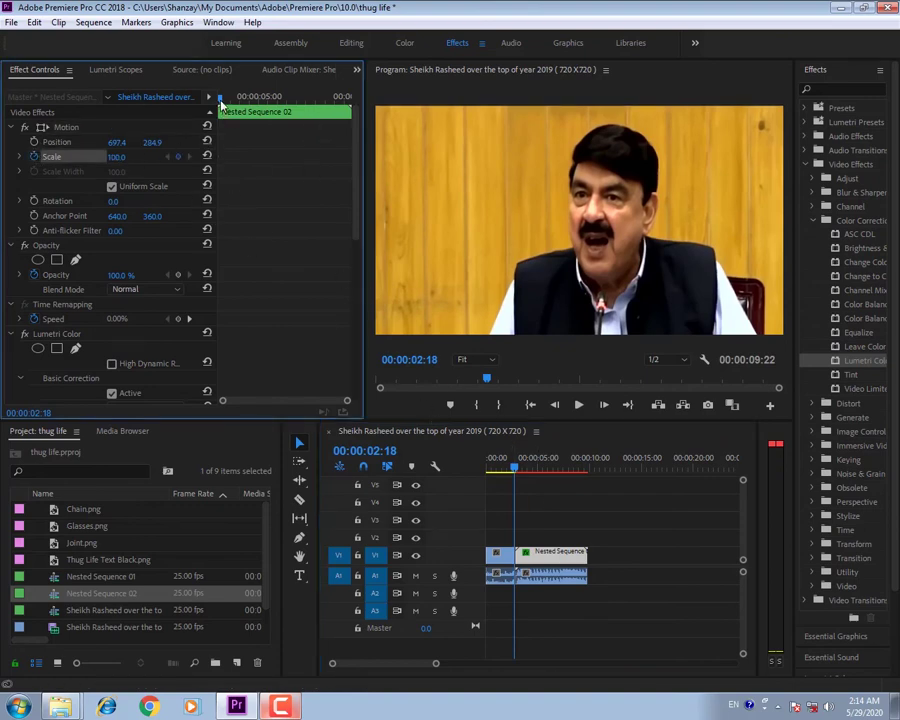
pyautogui.moveTo(221, 104); pyautogui.dragTo(223, 104)
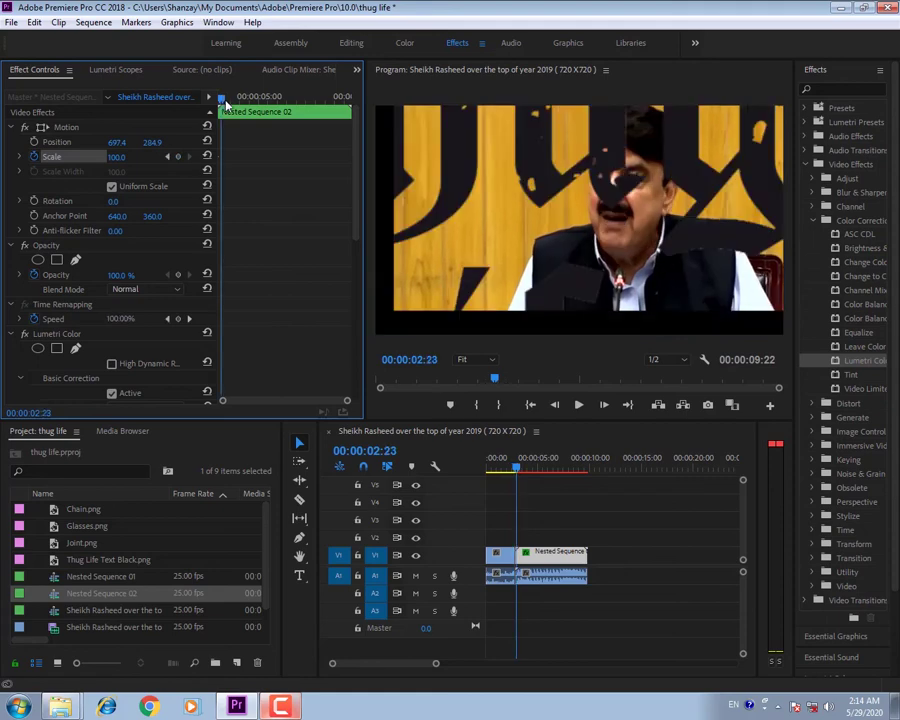
pyautogui.click(167, 157)
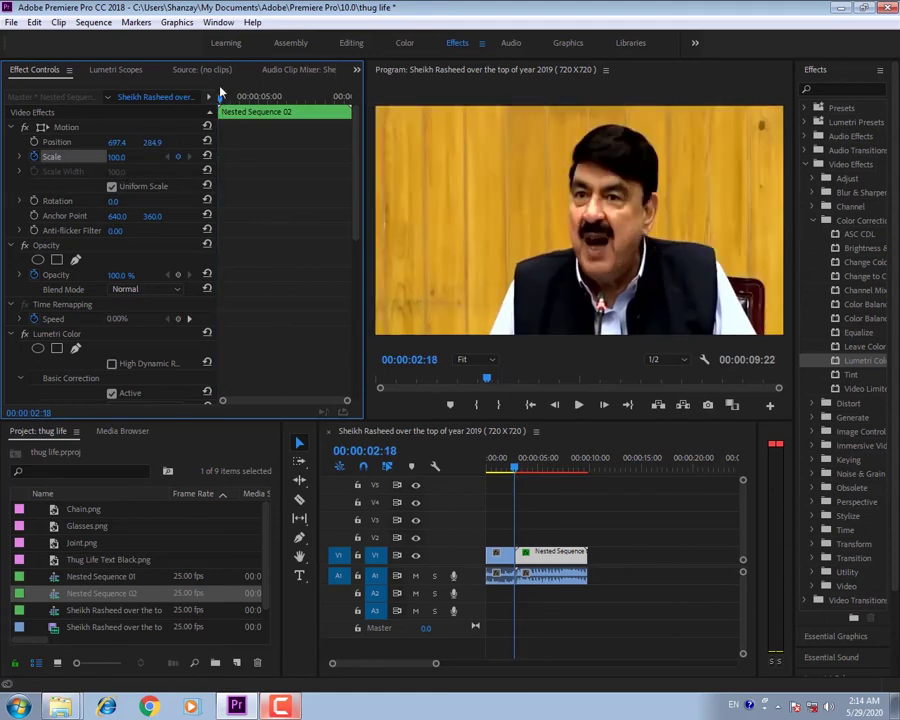
# At 00:00:04:09, scale the clip to 120 and shift it up-right to 779.0, 282.7
pyautogui.moveTo(221, 101); pyautogui.dragTo(248, 106)
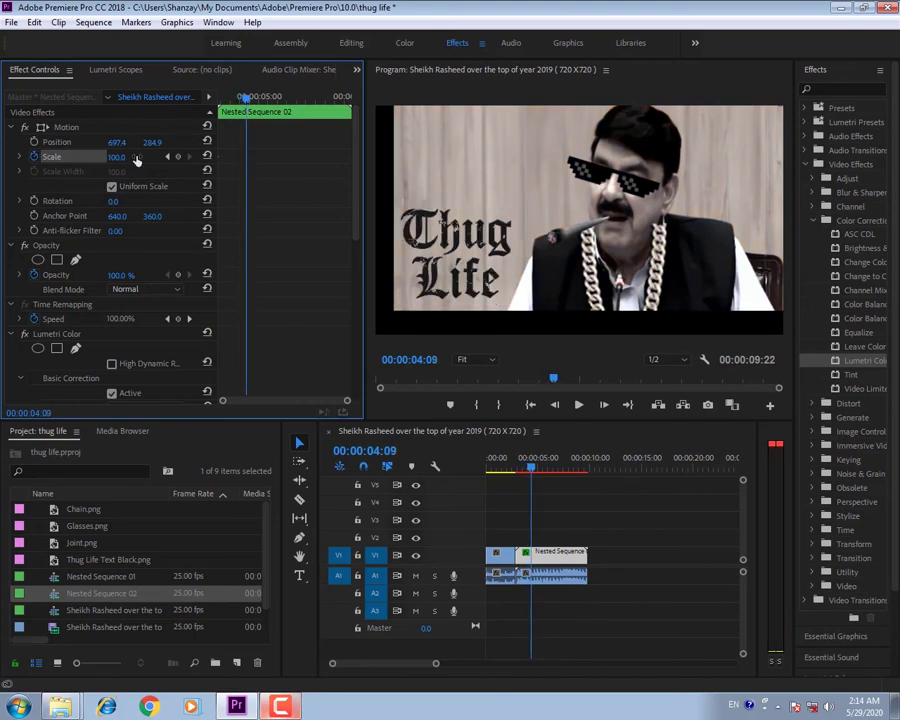
pyautogui.moveTo(137, 160); pyautogui.dragTo(157, 160)
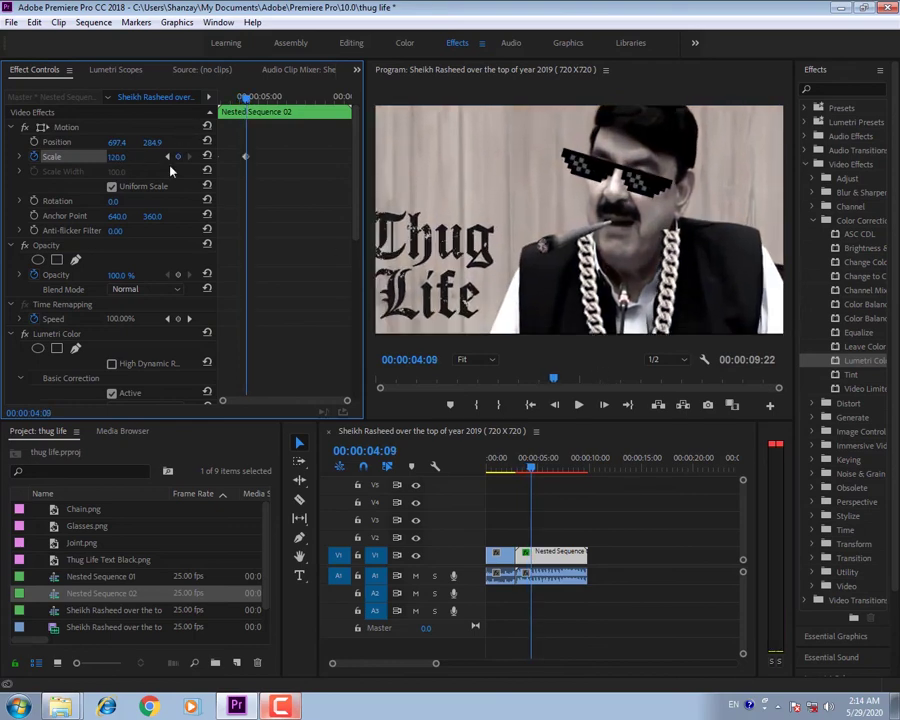
pyautogui.click(35, 128)
pyautogui.moveTo(550, 293)
pyautogui.mouseDown()
pyautogui.moveTo(605, 270)
pyautogui.moveTo(594, 282)
pyautogui.mouseUp()
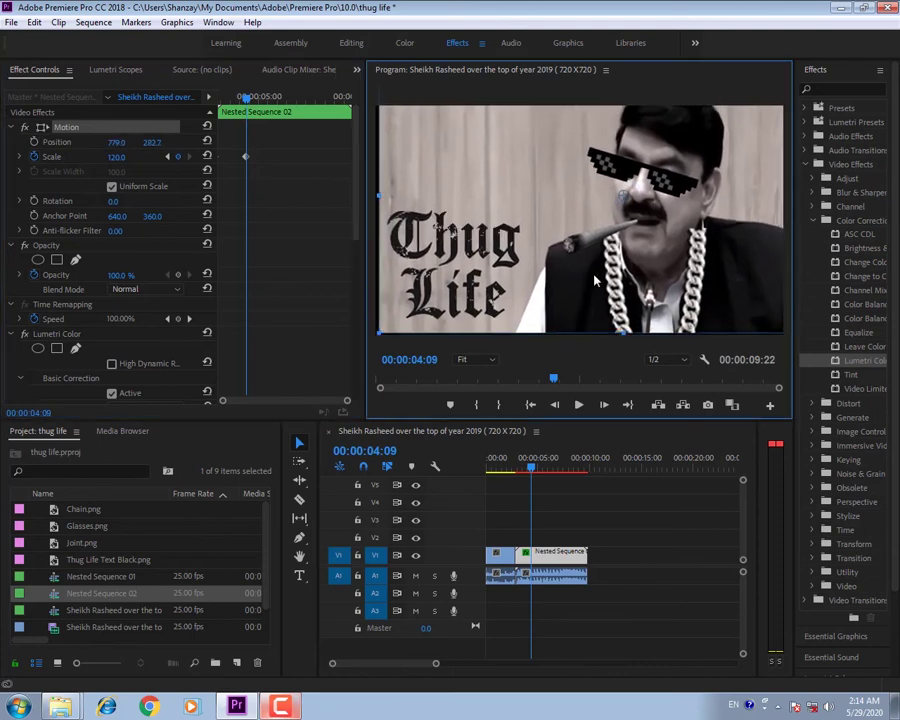
# Preview the zoom from 00:00:02:22, then return to the first Scale keyframe
pyautogui.moveTo(250, 101); pyautogui.dragTo(217, 101)
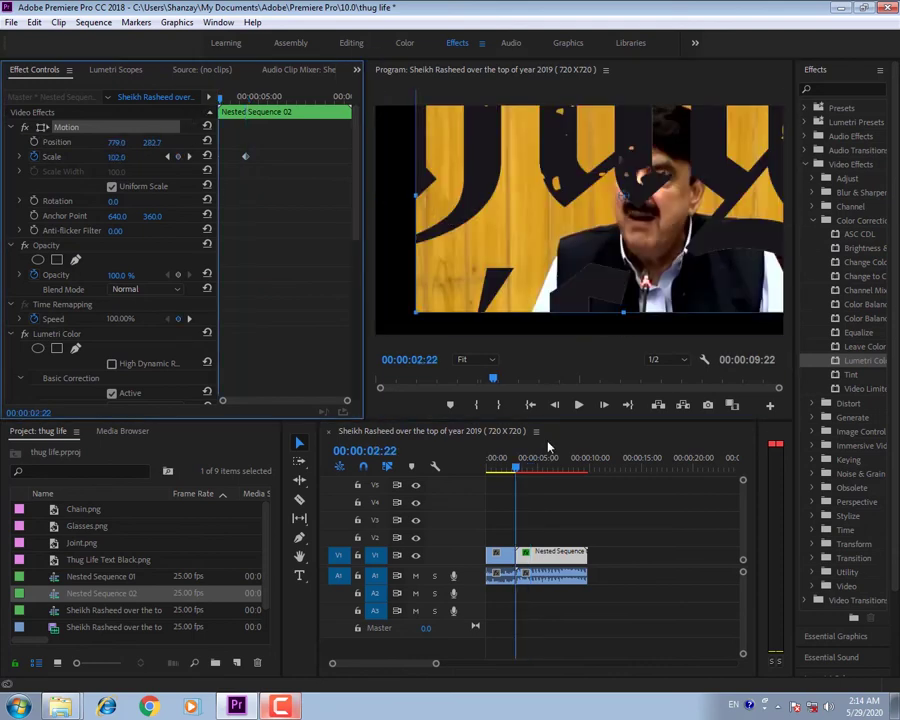
pyautogui.click(578, 404)
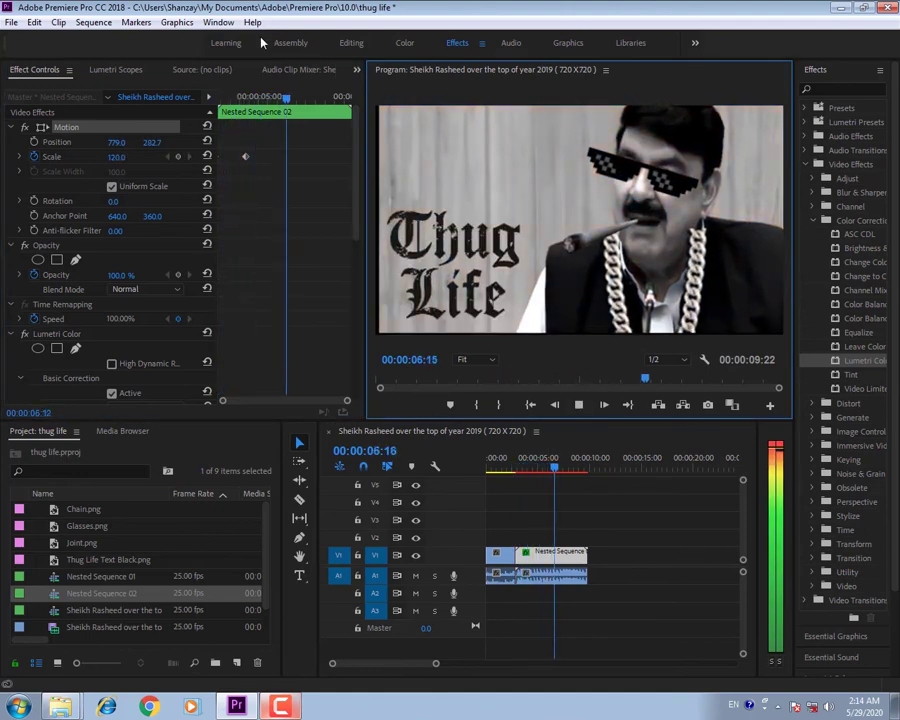
pyautogui.click(295, 102)
pyautogui.click(167, 156)
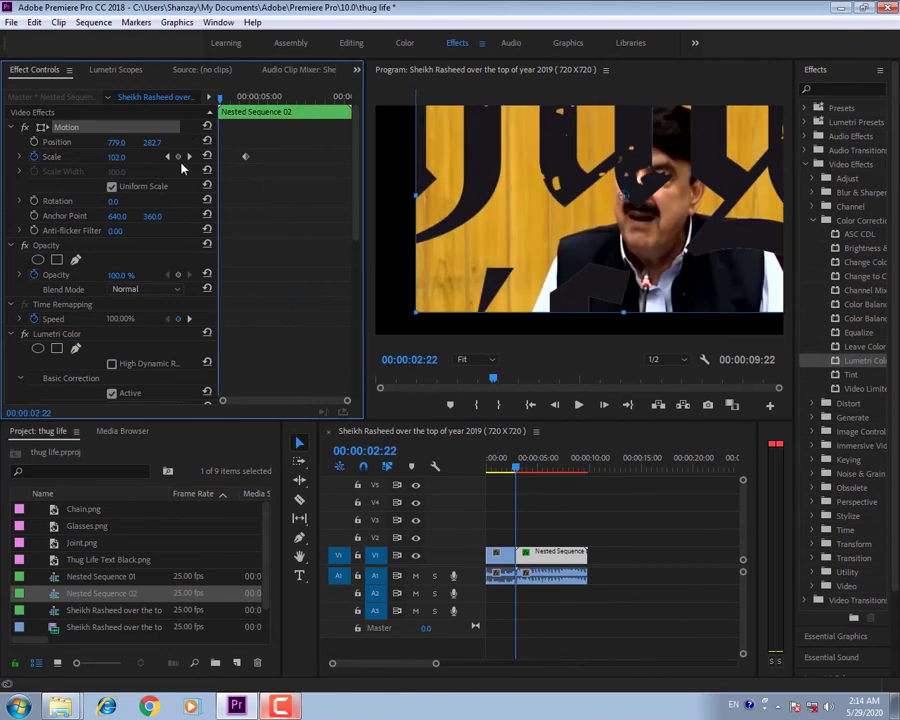
pyautogui.click(167, 156)
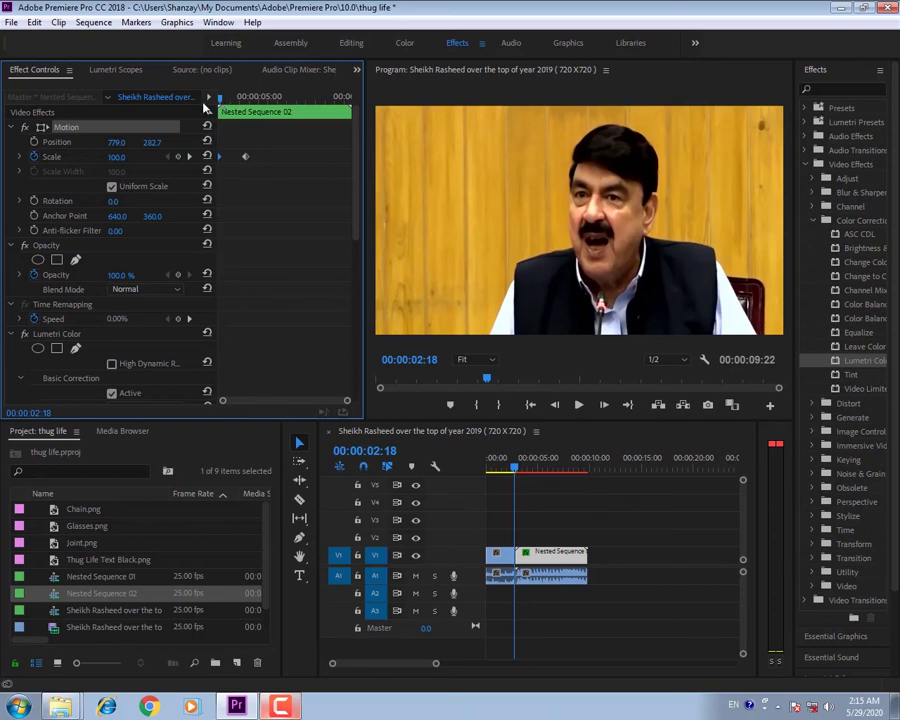
pyautogui.click(578, 405)
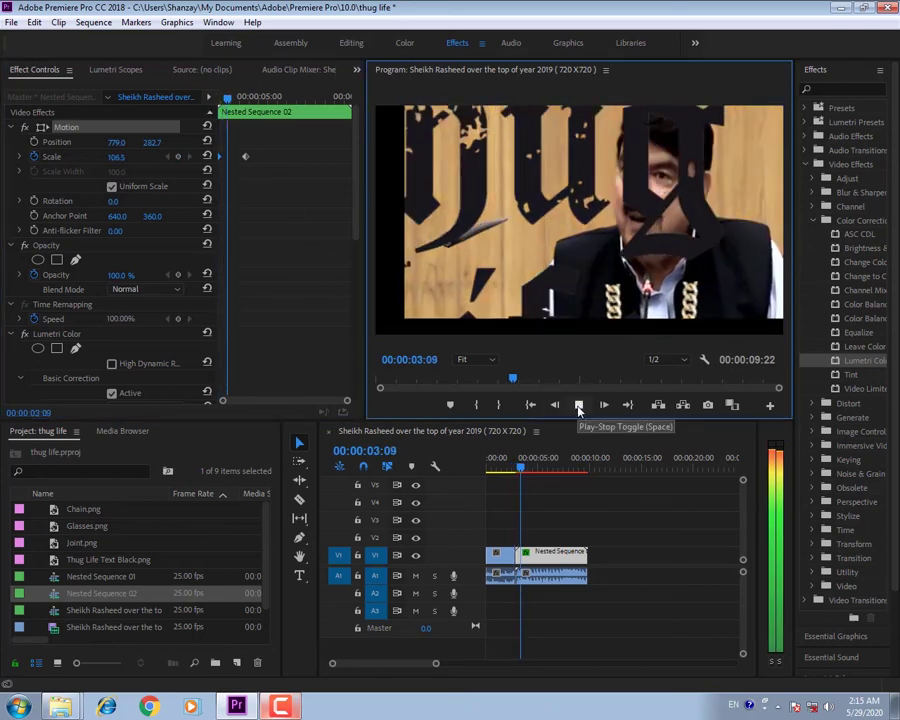